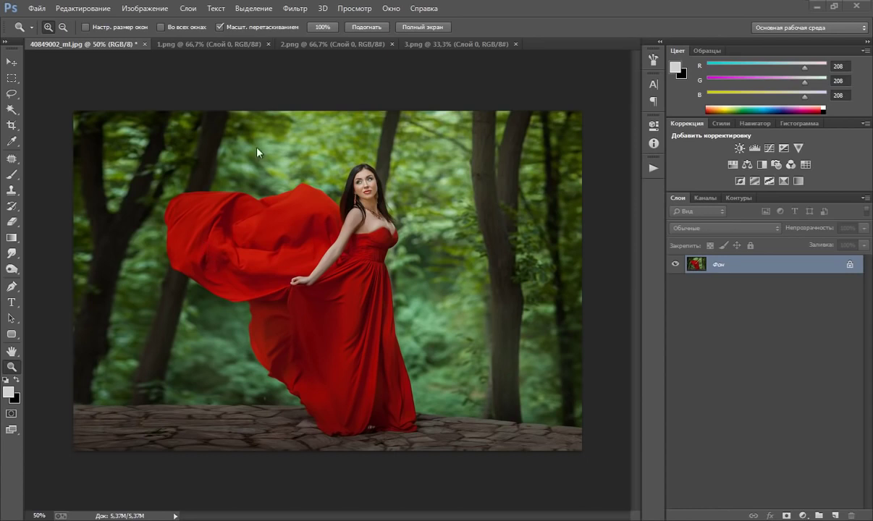
Preview the three rose-petal images, then return to the woman-in-red forest photo.
click(201, 45)
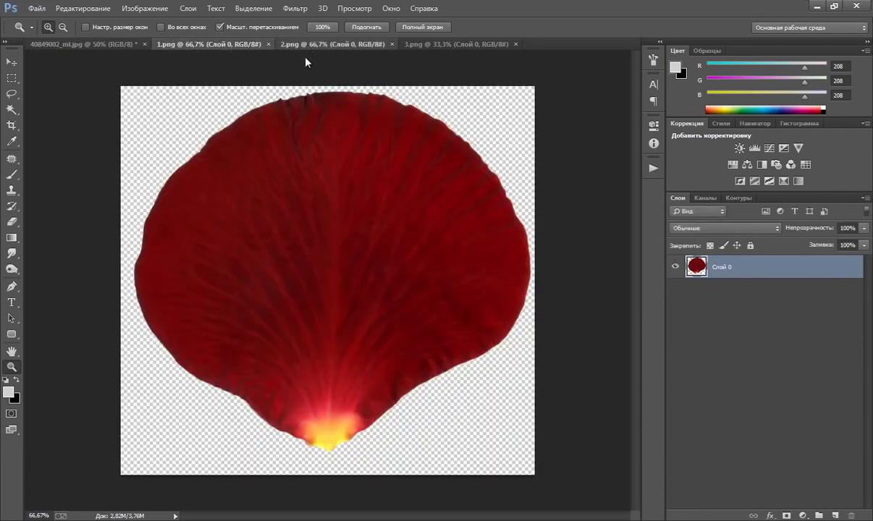
click(310, 44)
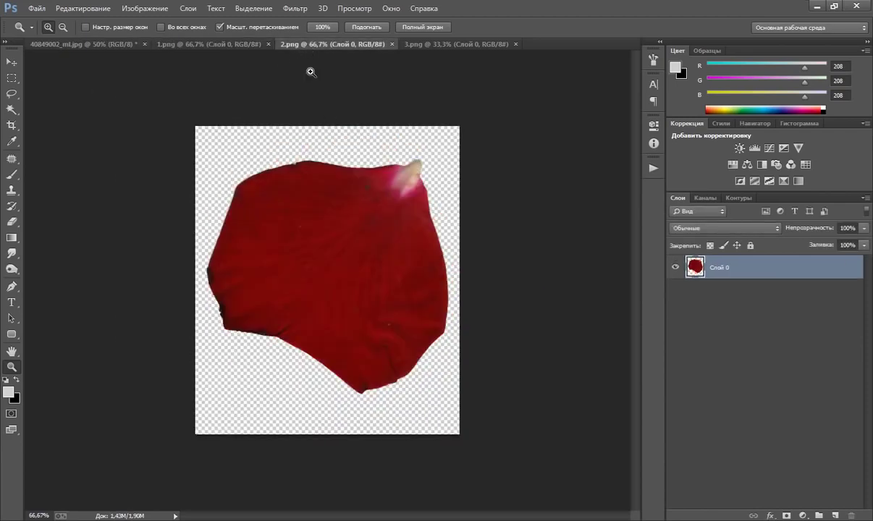
click(433, 45)
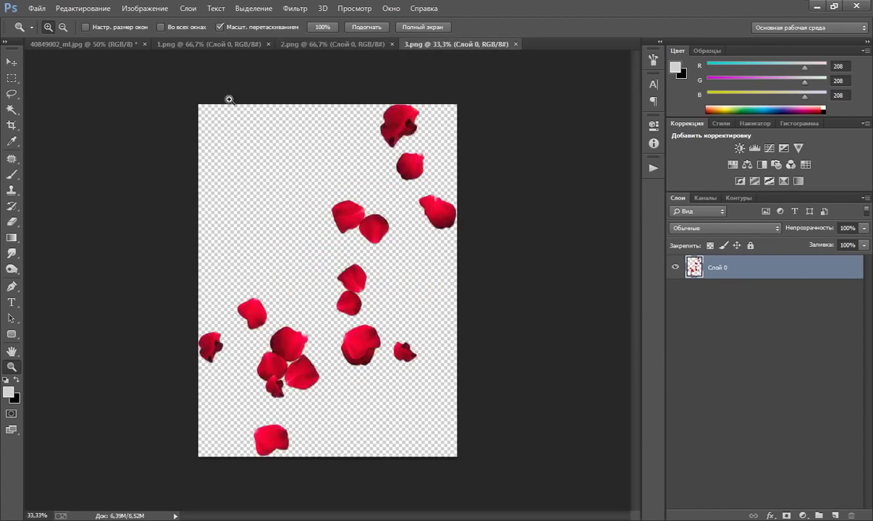
click(104, 43)
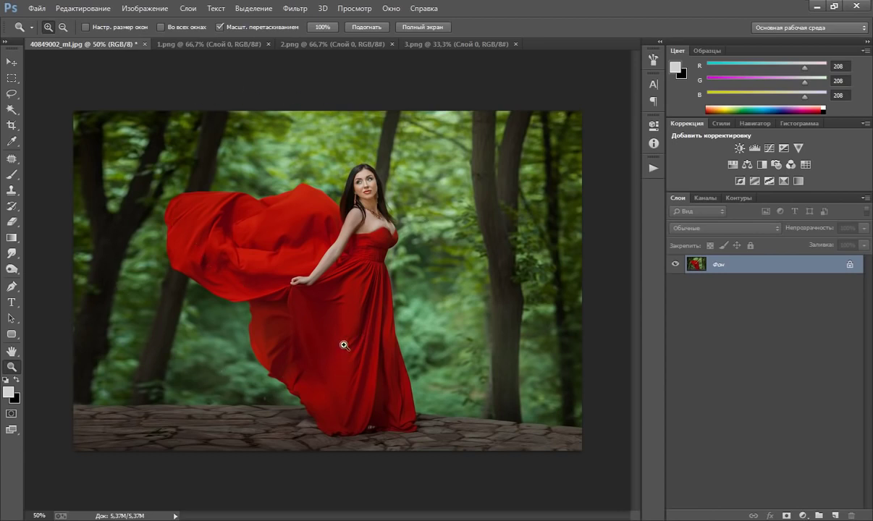
Copy the whole first petal image (1.png) into the forest photo as Слой 1.
click(217, 44)
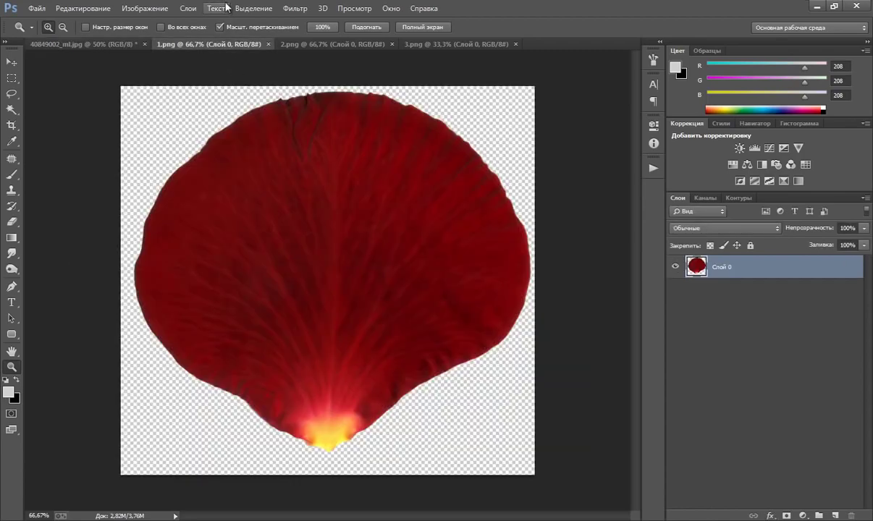
key(ctrl+a)
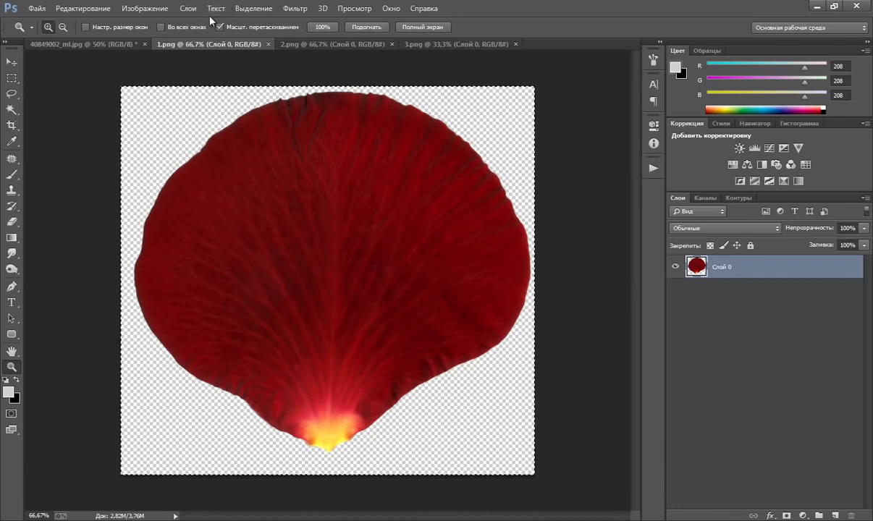
click(97, 44)
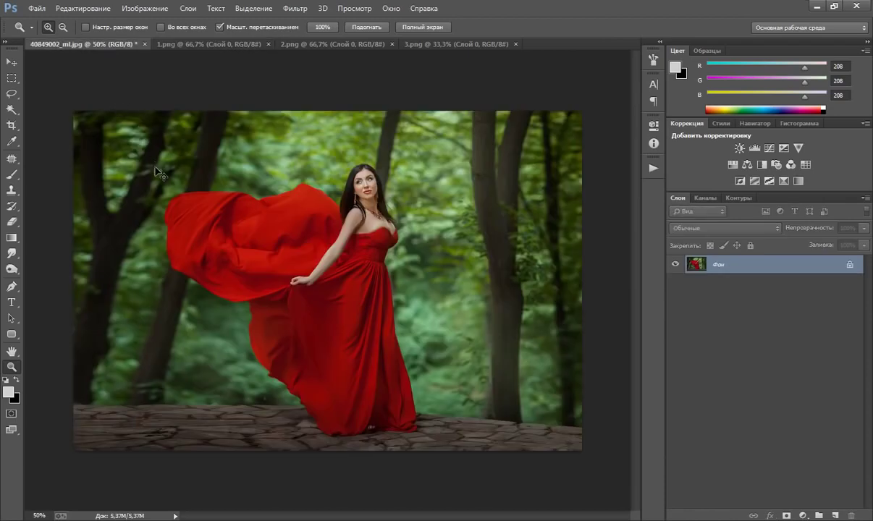
key(ctrl+v)
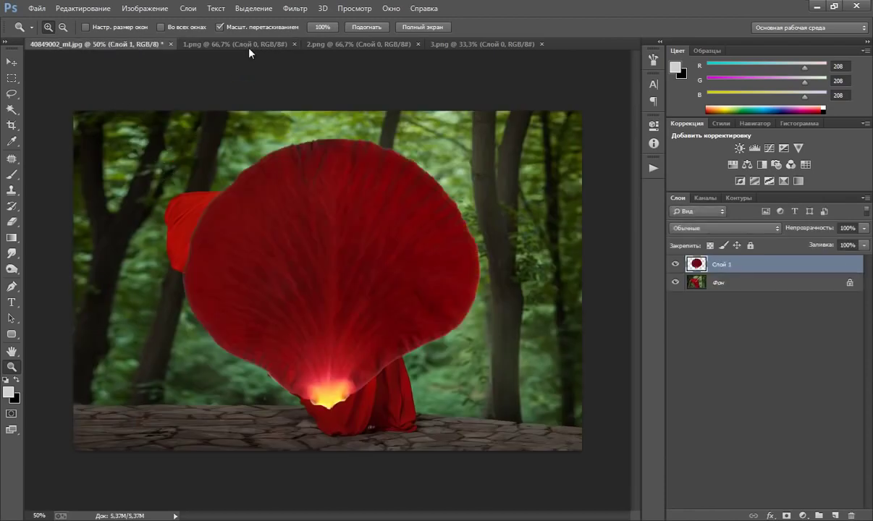
Copy the whole second petal image (2.png) into the forest photo as Слой 2.
click(322, 44)
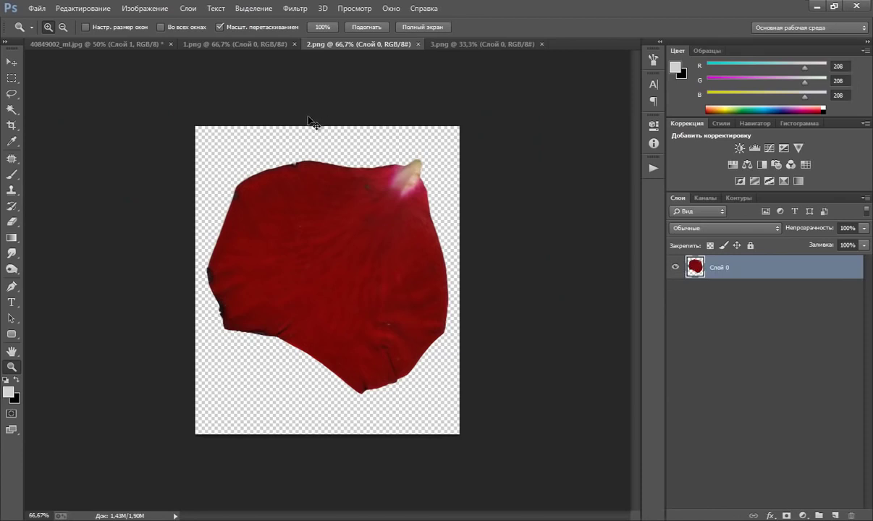
key(ctrl+a)
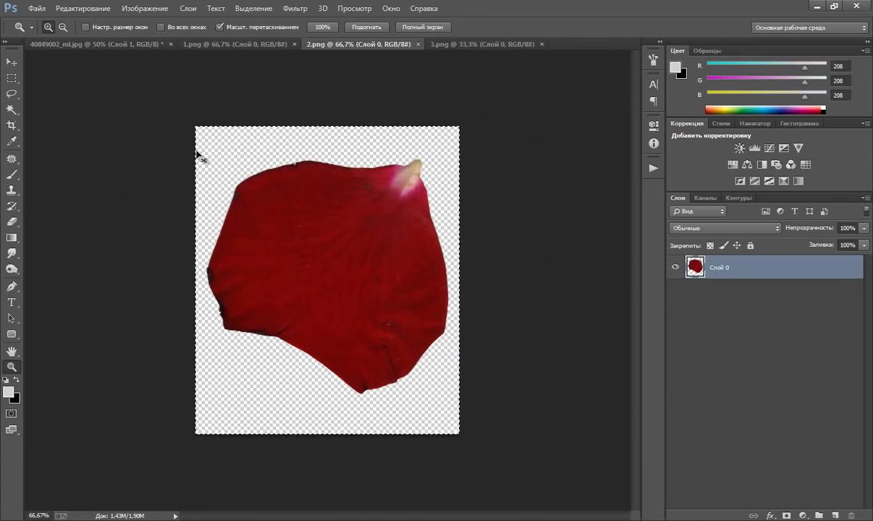
click(122, 42)
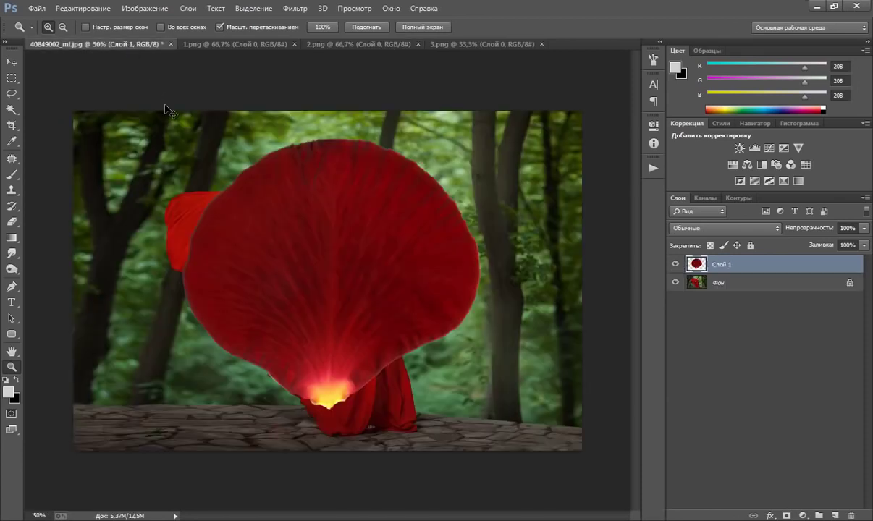
key(ctrl+v)
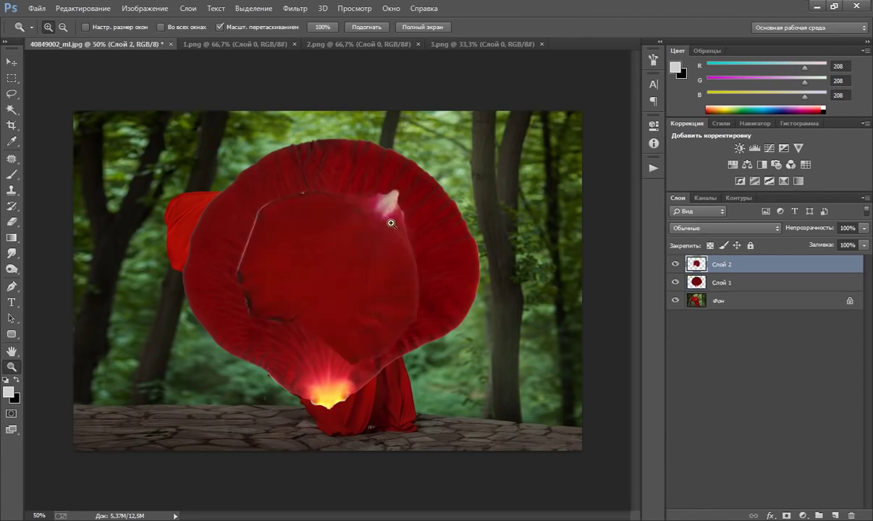
Hide Слой 2, then roughly scale, move and rotate the Слой 1 petal about 11°.
click(676, 265)
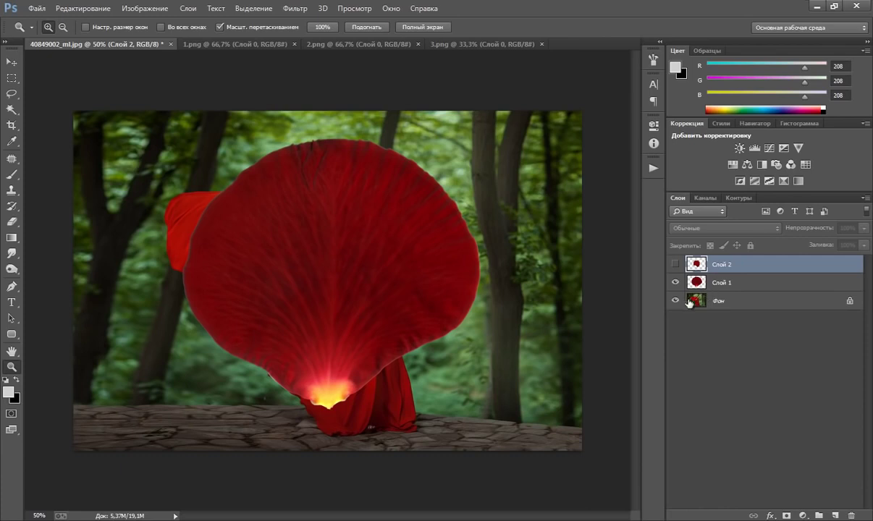
click(713, 283)
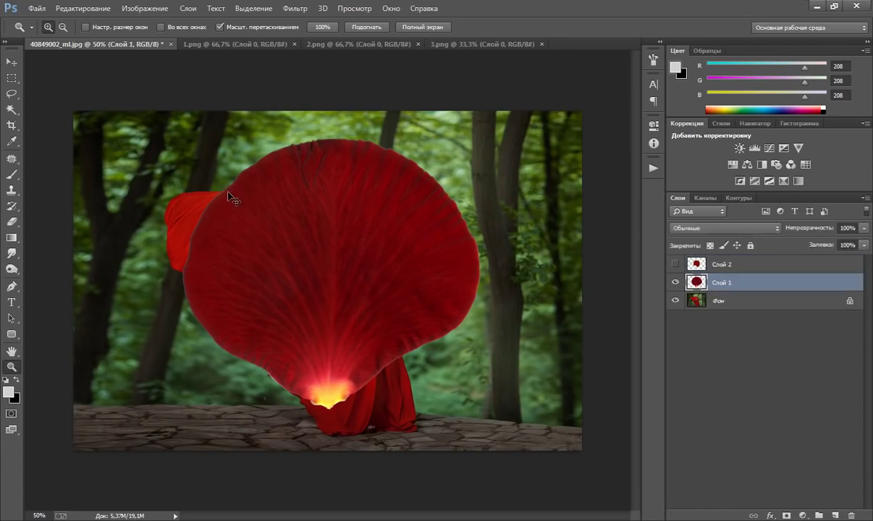
key(ctrl+t)
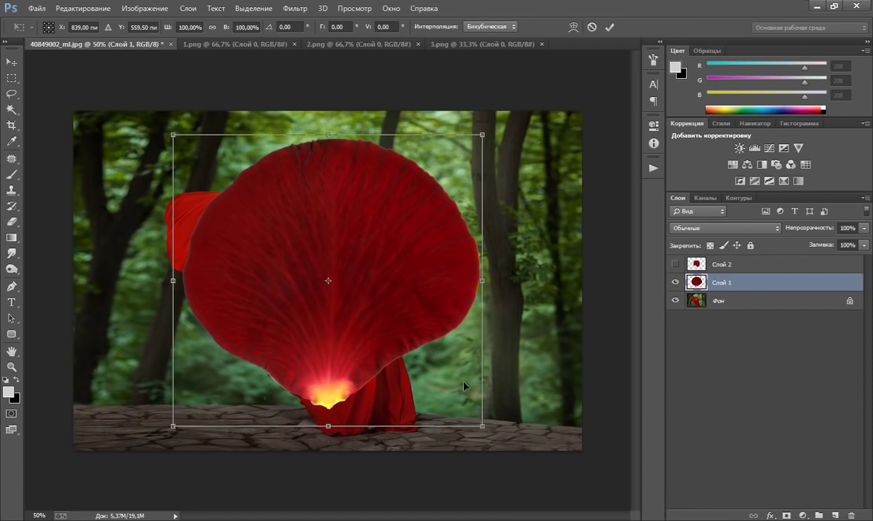
drag(483, 427, 397, 347)
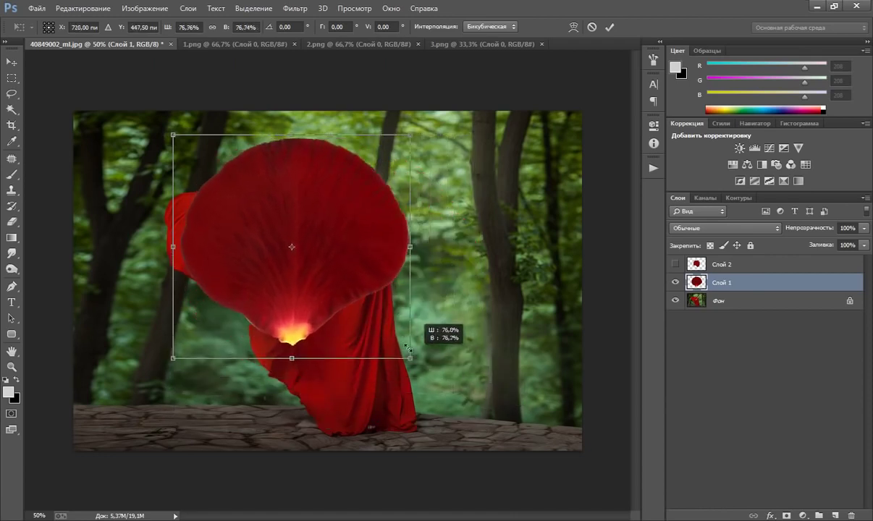
drag(397, 347, 406, 355)
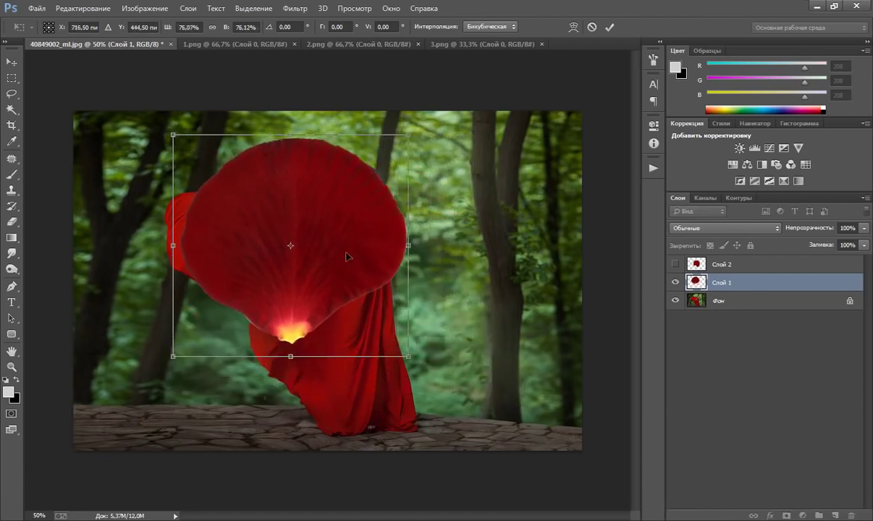
drag(304, 177, 304, 239)
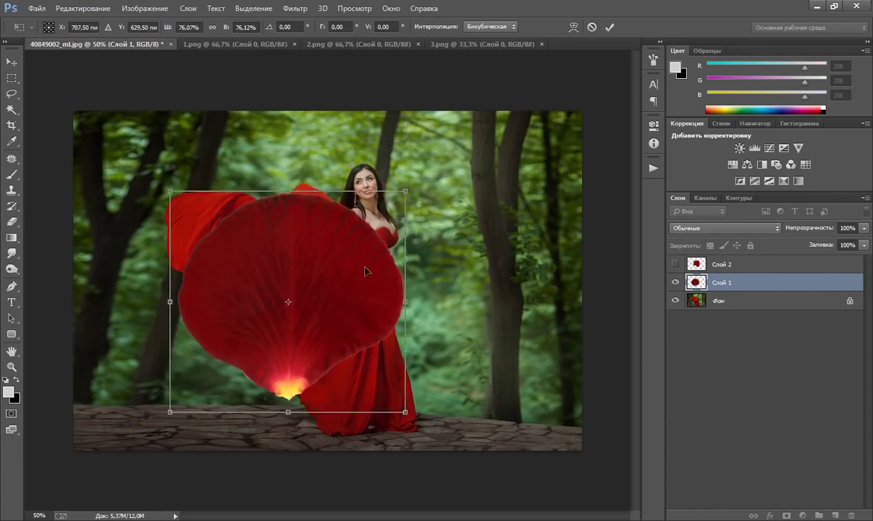
drag(346, 296, 326, 270)
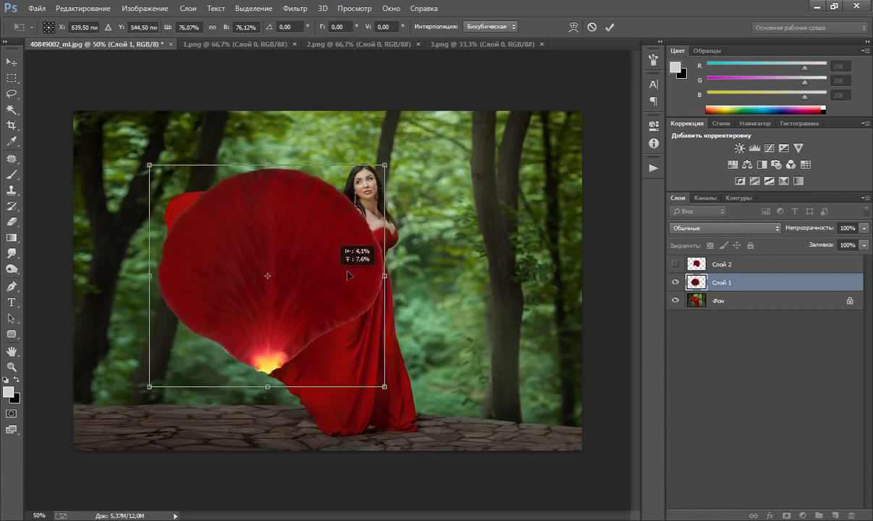
drag(402, 378, 410, 340)
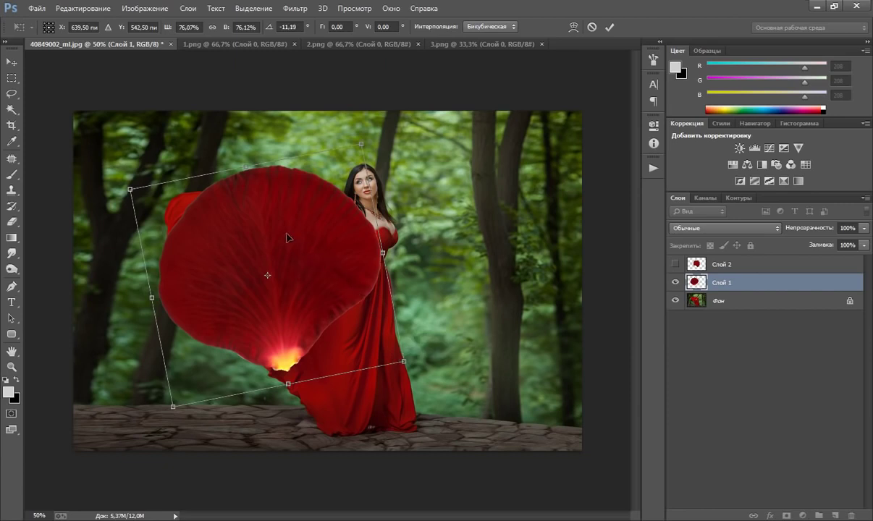
drag(287, 237, 249, 209)
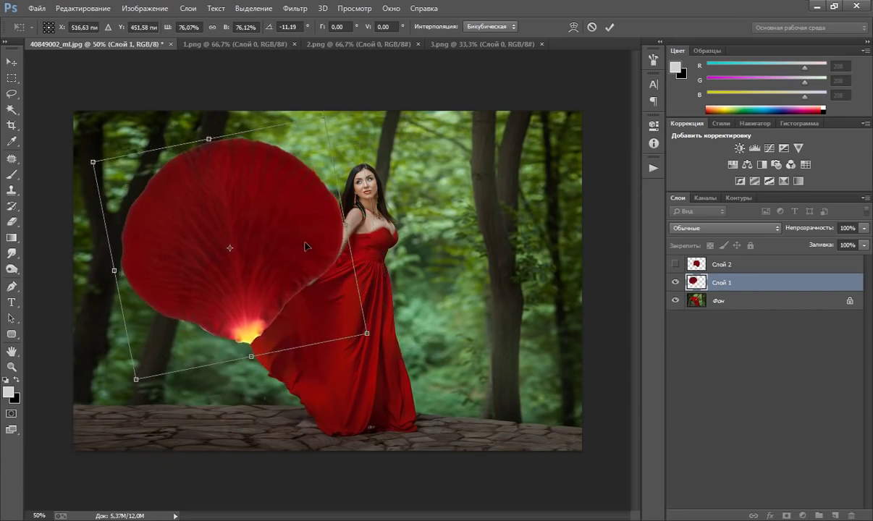
drag(283, 220, 249, 237)
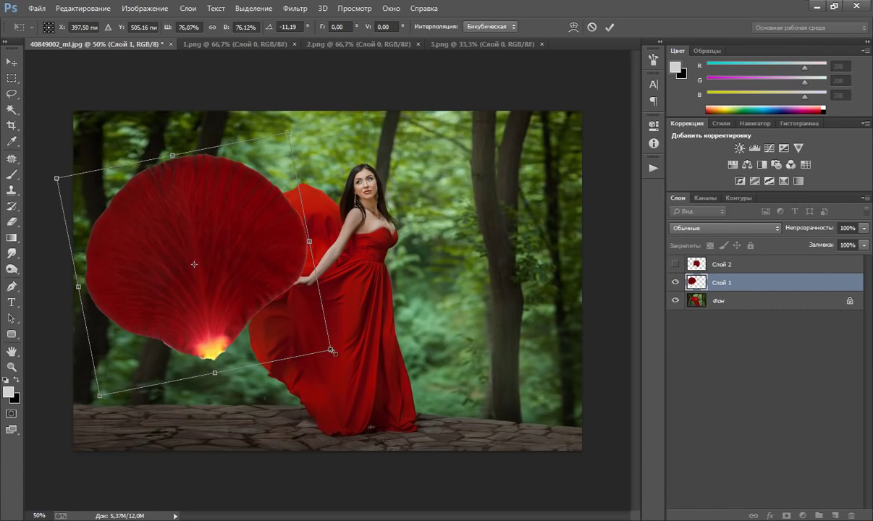
Shrink the petal to about 44%, rotate it further, and commit it at the lower-left edge.
drag(330, 349, 301, 331)
drag(210, 235, 183, 200)
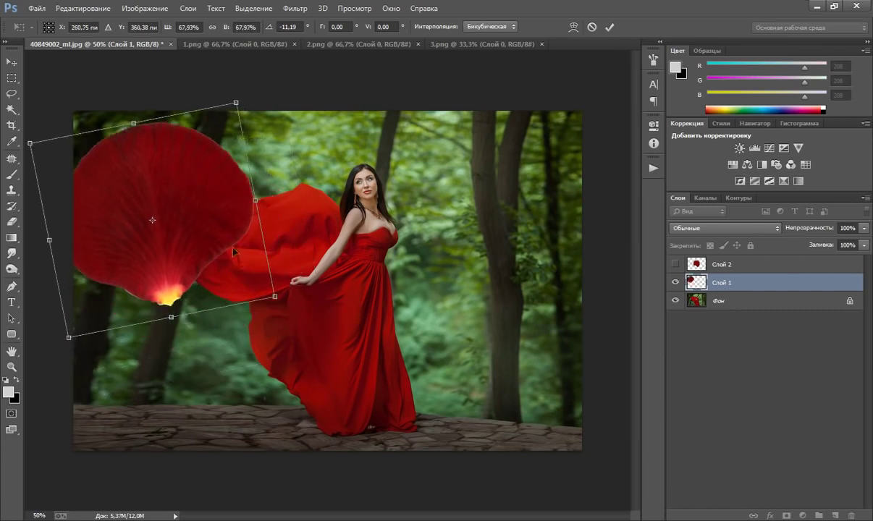
drag(275, 296, 228, 254)
drag(171, 181, 149, 122)
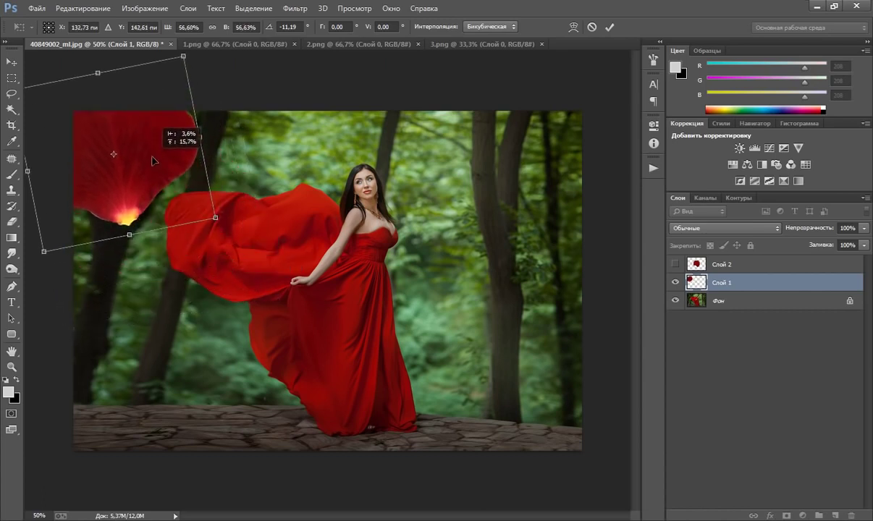
mouse_move(216, 247)
mouse_down()
mouse_move(210, 190)
mouse_move(168, 183)
mouse_up()
drag(126, 137, 153, 305)
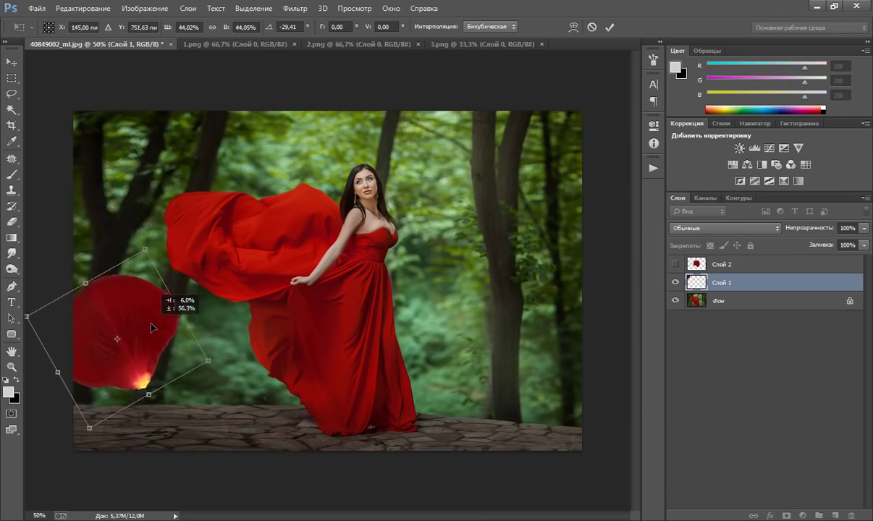
drag(152, 305, 145, 316)
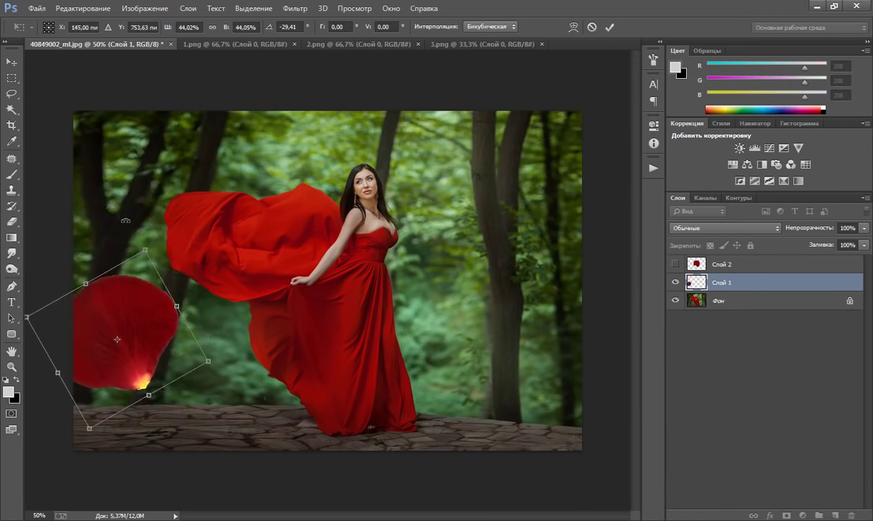
key(Return)
key(z)
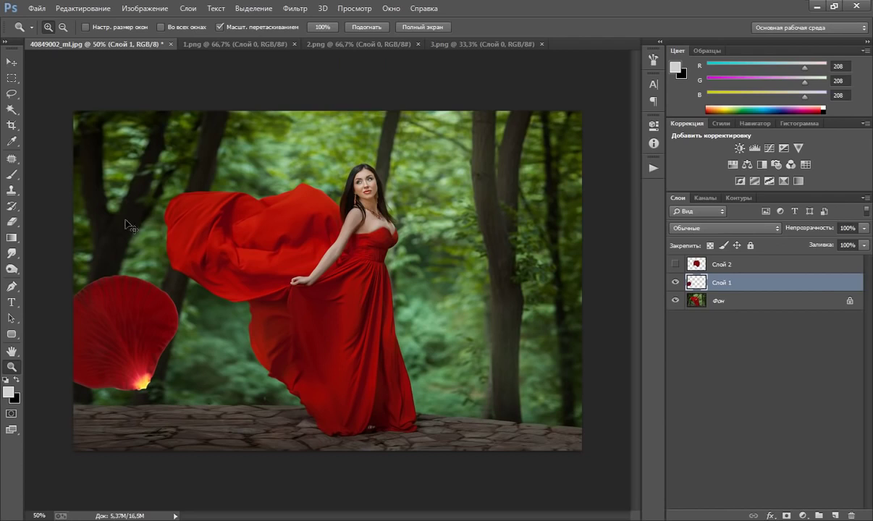
Duplicate the Слой 1 petal and move the copy to the right of the woman.
key(ctrl+j)
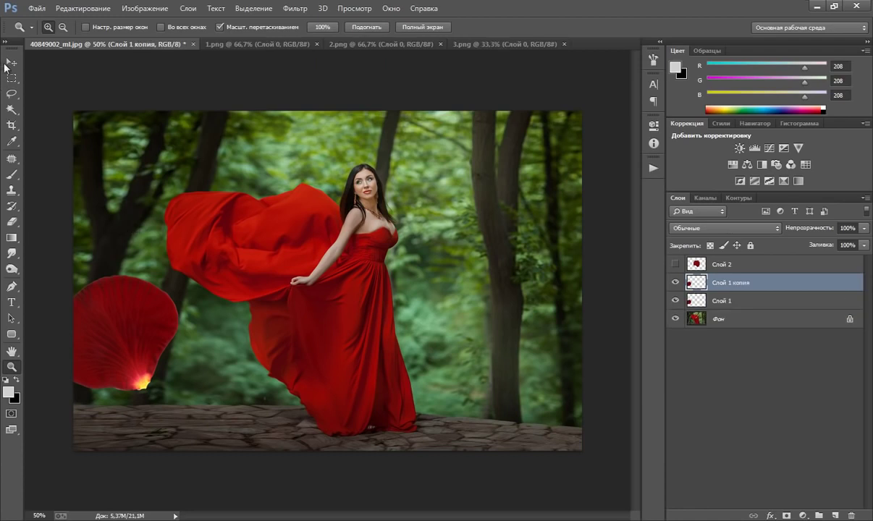
click(12, 62)
drag(115, 302, 442, 220)
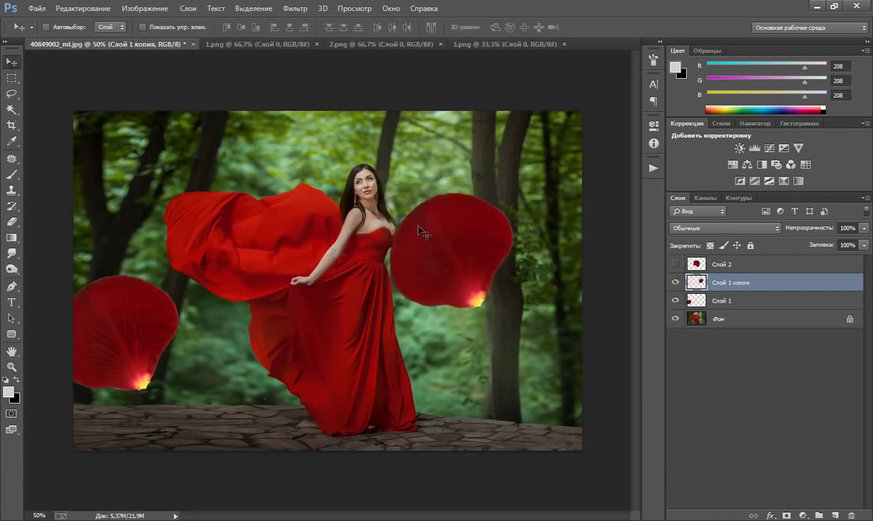
Enlarge the copy, rotate it about 72°, and place it off the bottom-right edge.
key(ctrl+t)
mouse_move(553, 155)
mouse_down()
mouse_move(583, 247)
mouse_move(559, 292)
mouse_move(523, 328)
mouse_up()
drag(464, 347, 462, 332)
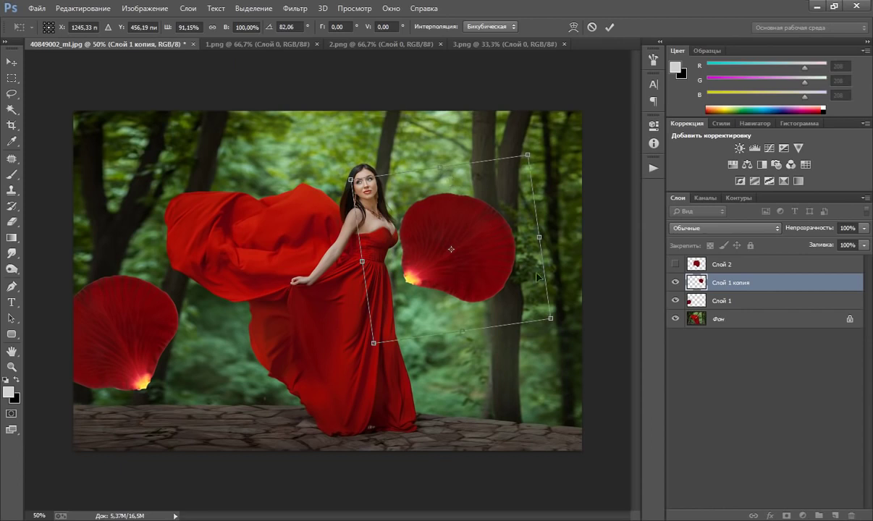
drag(551, 318, 586, 347)
mouse_move(503, 222)
mouse_down()
mouse_move(530, 289)
mouse_move(521, 374)
mouse_up()
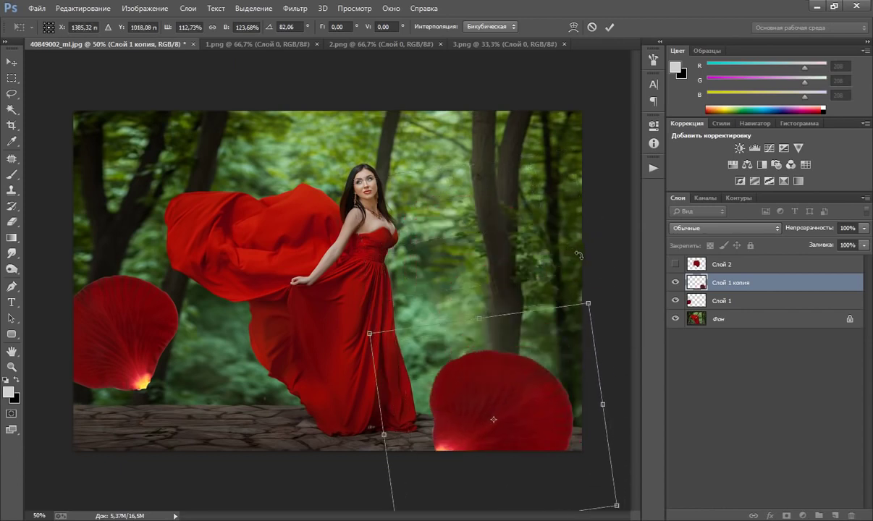
drag(579, 255, 538, 257)
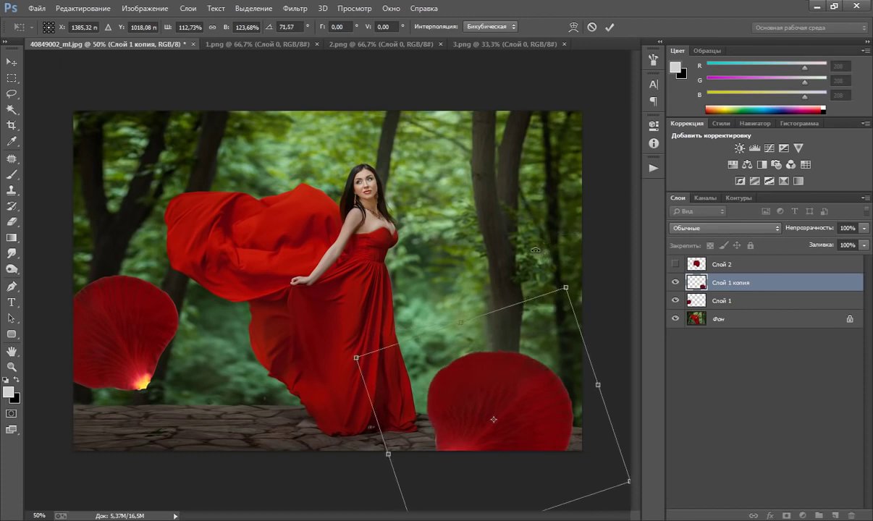
key(Return)
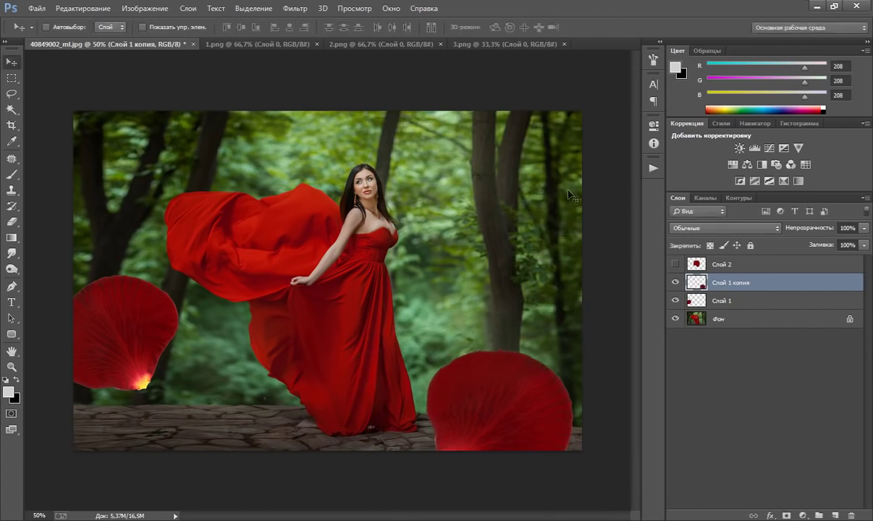
click(717, 264)
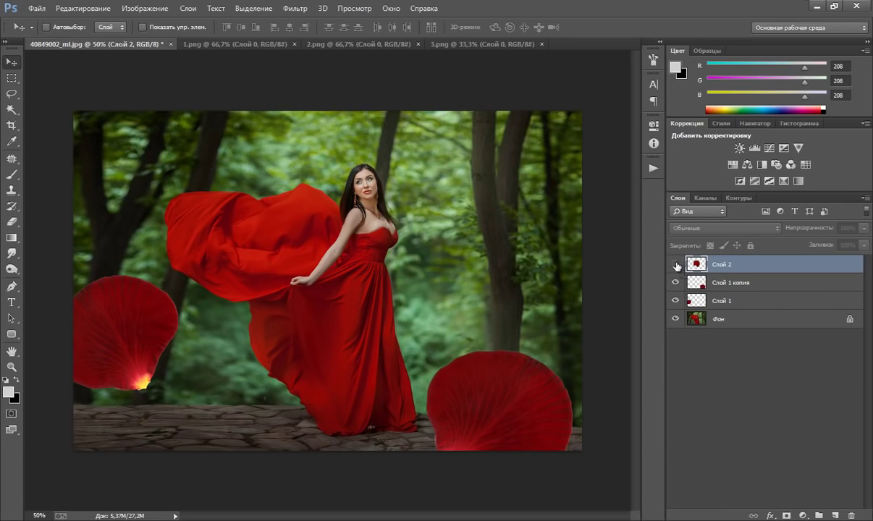
Show Слой 2, scale it to 69%, and place it on the top edge right of her head.
click(676, 264)
key(ctrl+t)
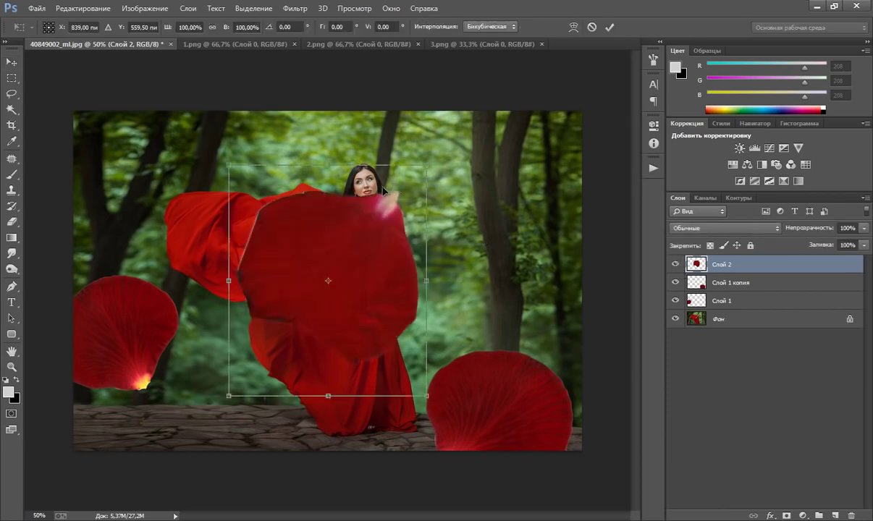
drag(427, 165, 365, 237)
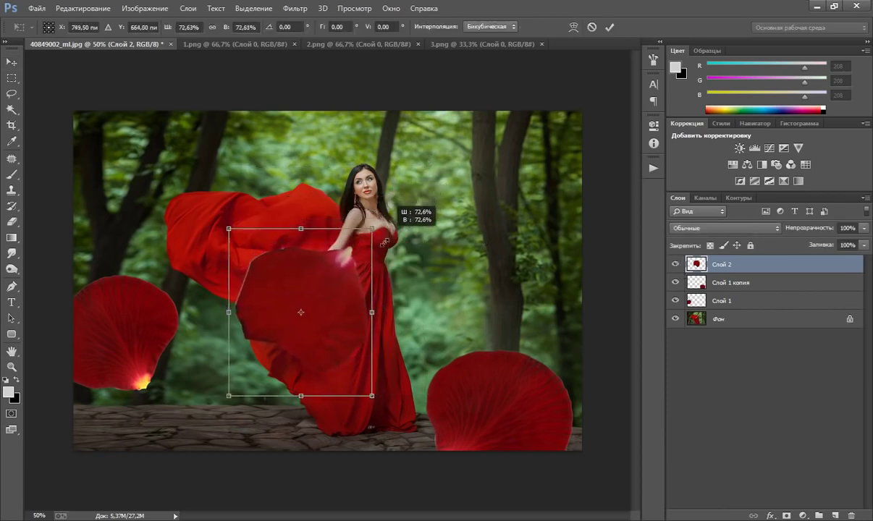
drag(336, 269, 501, 82)
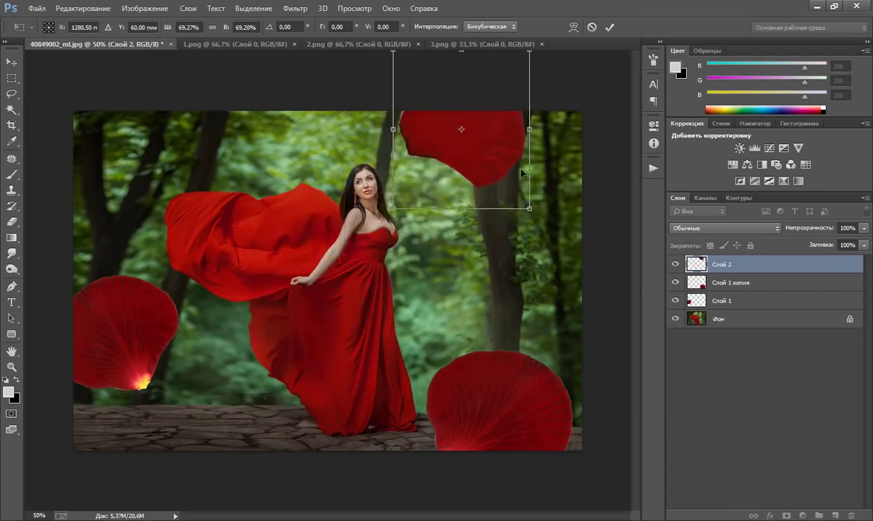
key(Return)
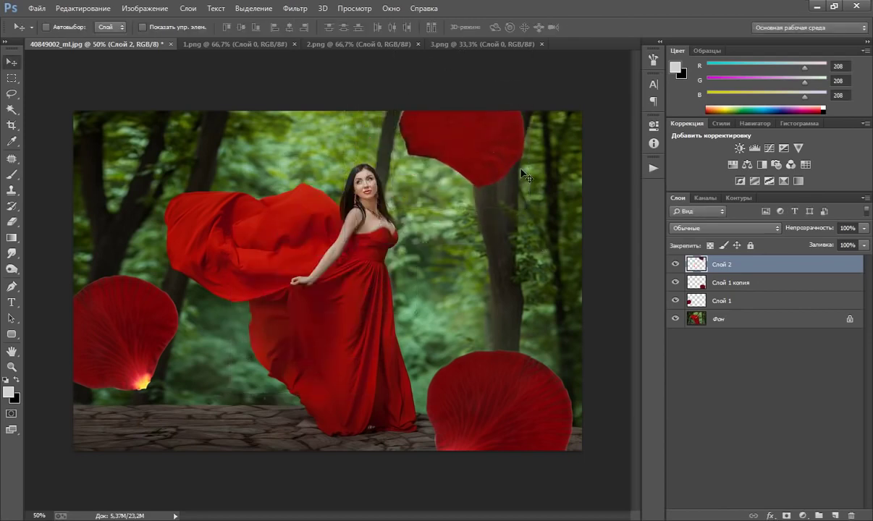
Duplicate the top petal, scale the copy to 61%, rotate it, and place it top-left.
key(ctrl+j)
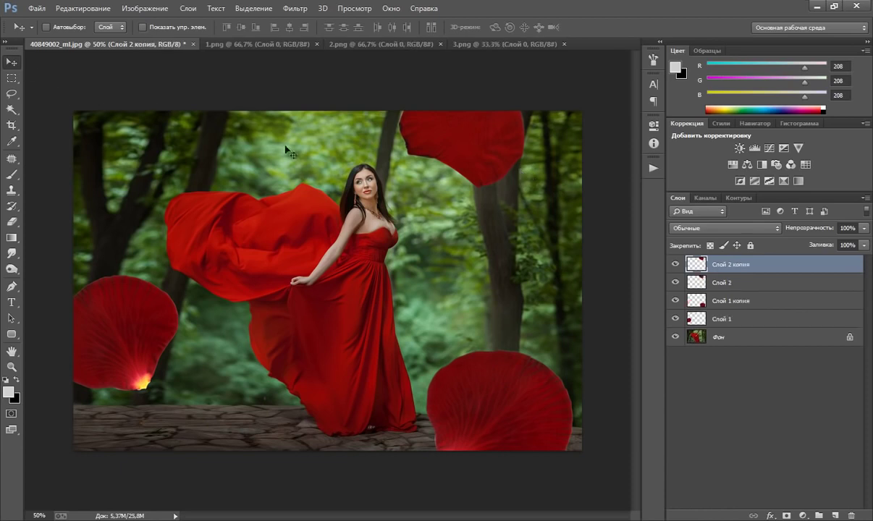
drag(443, 143, 250, 190)
key(ctrl+t)
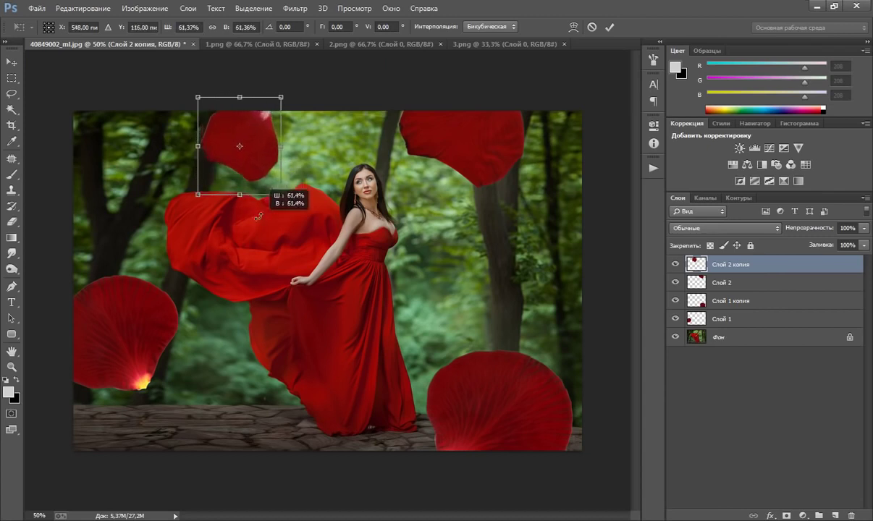
drag(337, 253, 282, 195)
drag(296, 92, 308, 145)
mouse_move(250, 156)
mouse_down()
mouse_move(111, 122)
mouse_move(137, 109)
mouse_up()
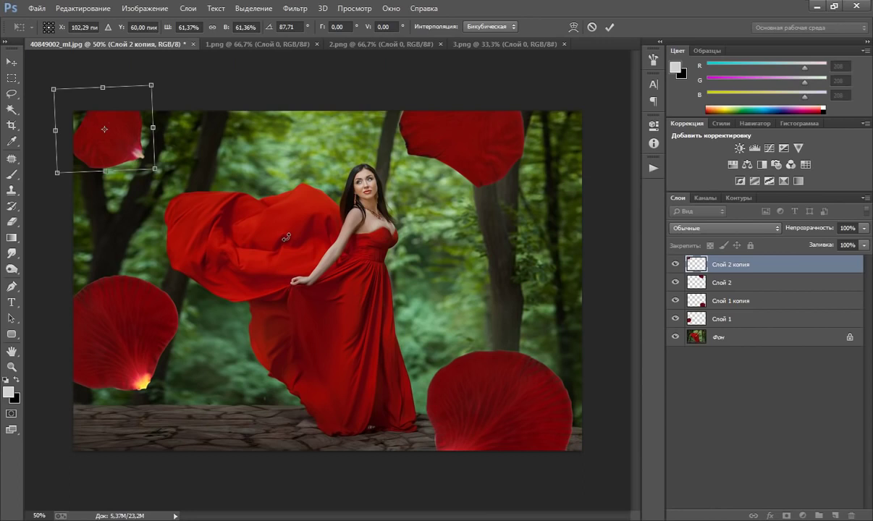
key(Return)
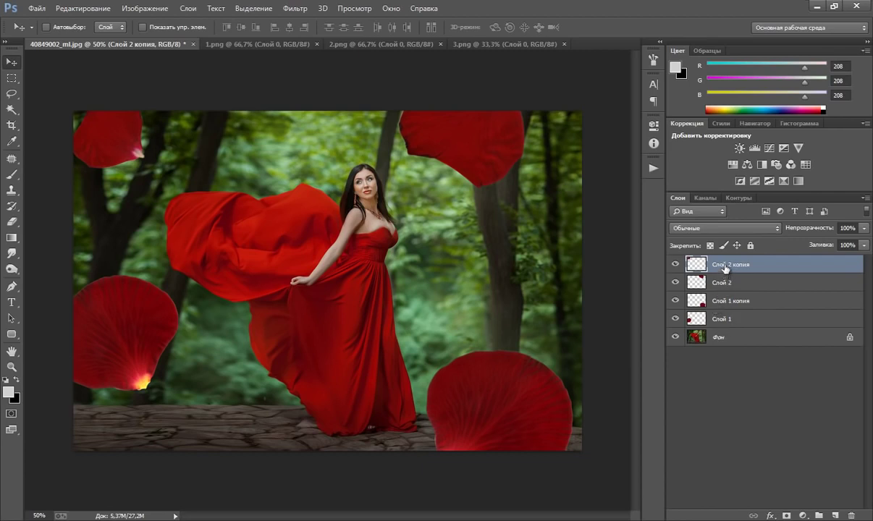
Merge the four petal layers into Слой 2 копия and apply a 16.8 px Gaussian Blur.
shift+click(723, 320)
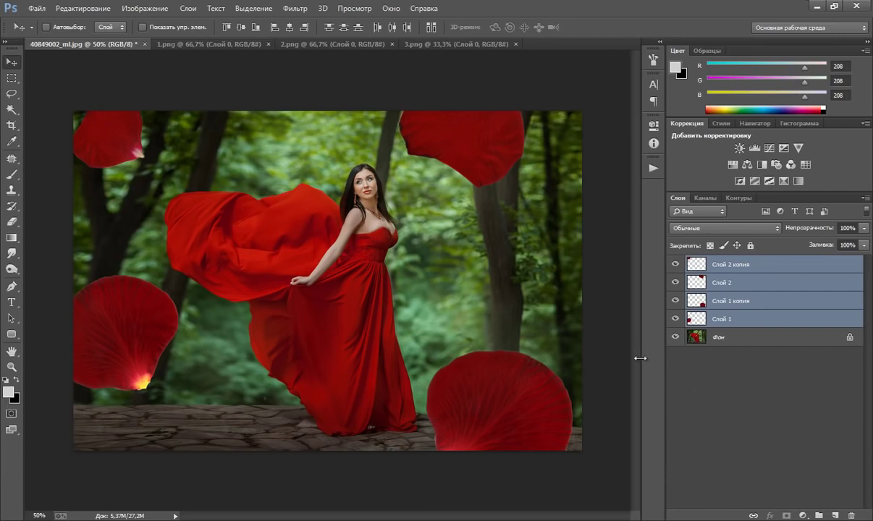
key(ctrl+e)
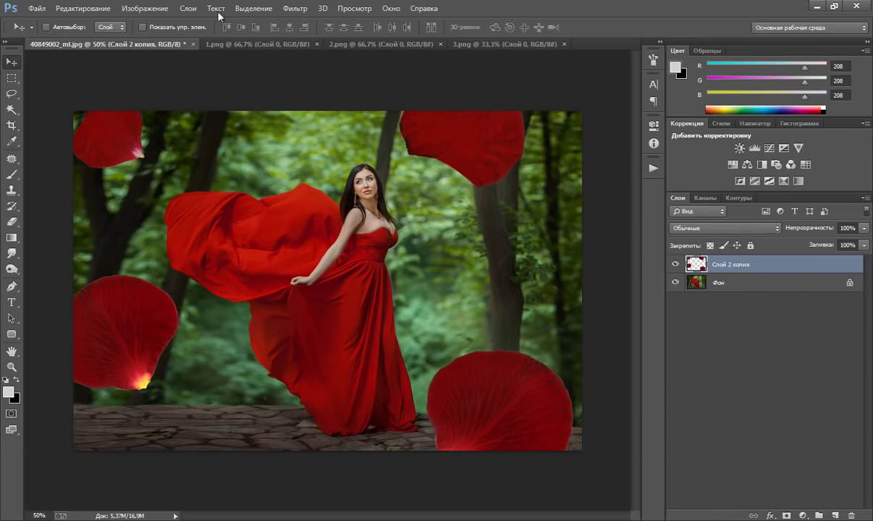
click(297, 8)
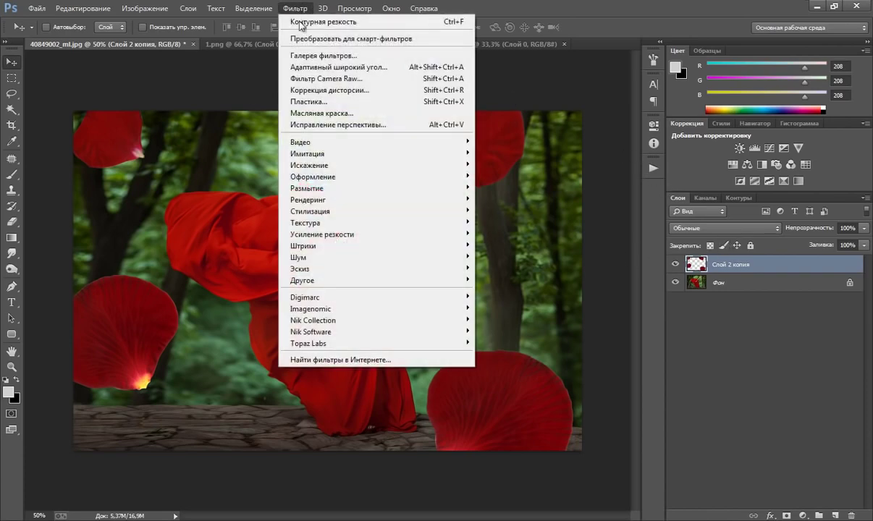
mouse_move(307, 188)
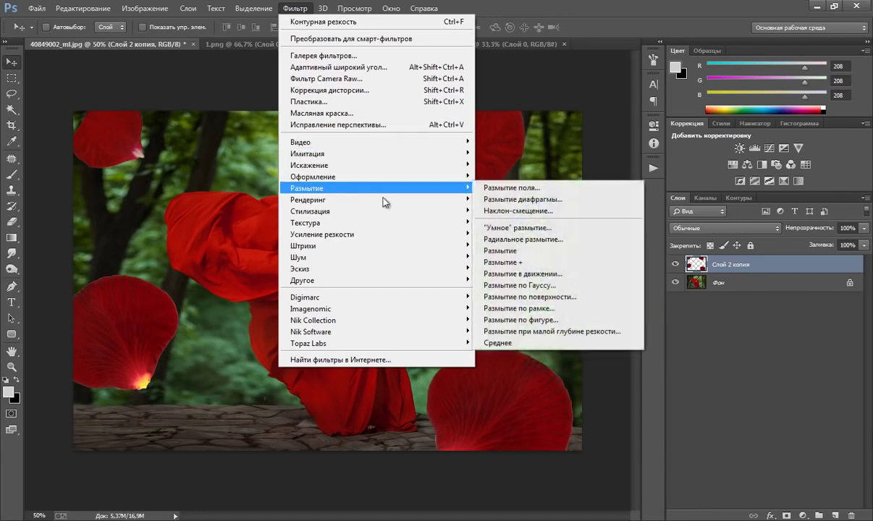
click(520, 287)
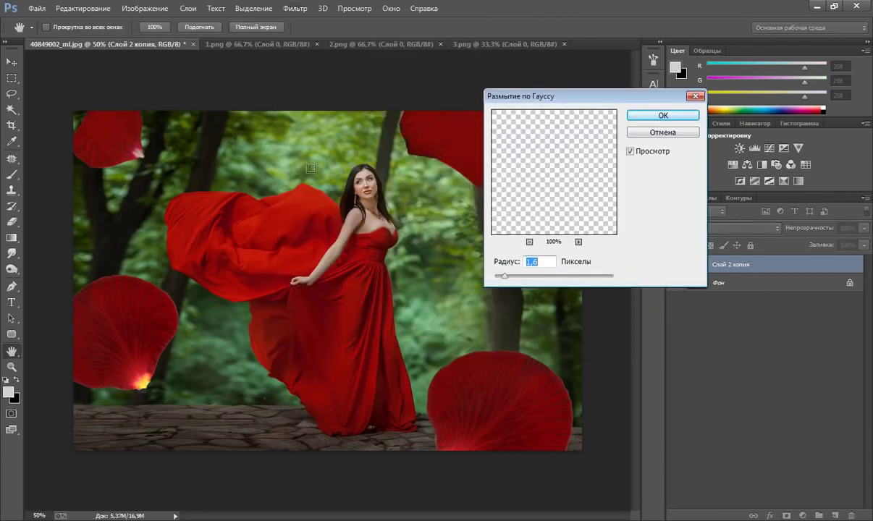
drag(526, 101, 463, 63)
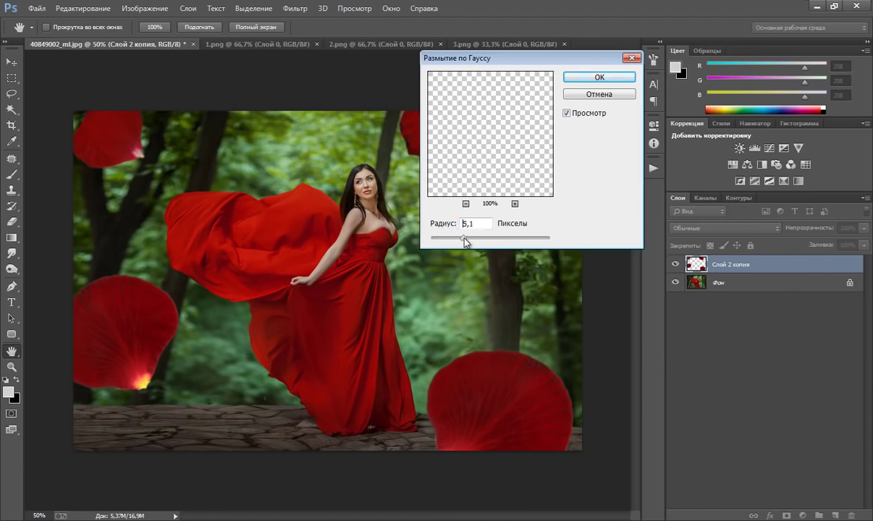
mouse_move(466, 241)
mouse_down()
mouse_move(479, 238)
mouse_move(489, 249)
mouse_move(477, 239)
mouse_move(484, 242)
mouse_up()
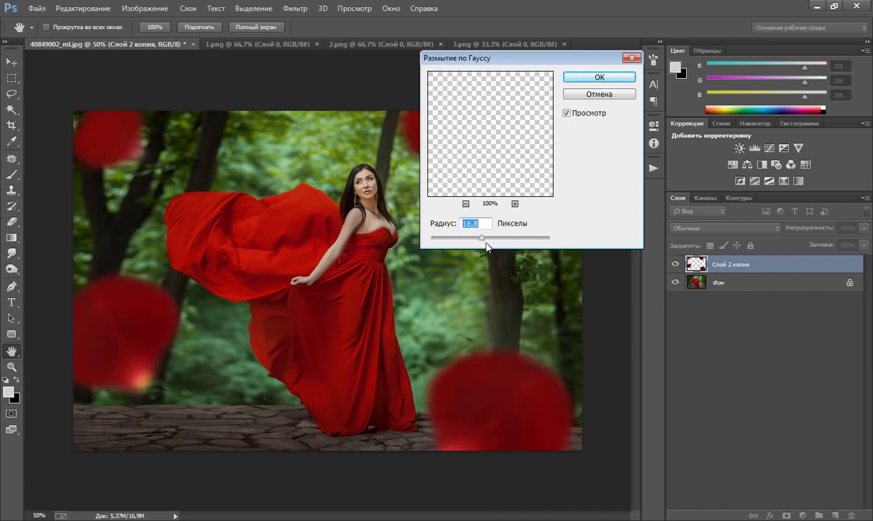
drag(480, 58, 522, 71)
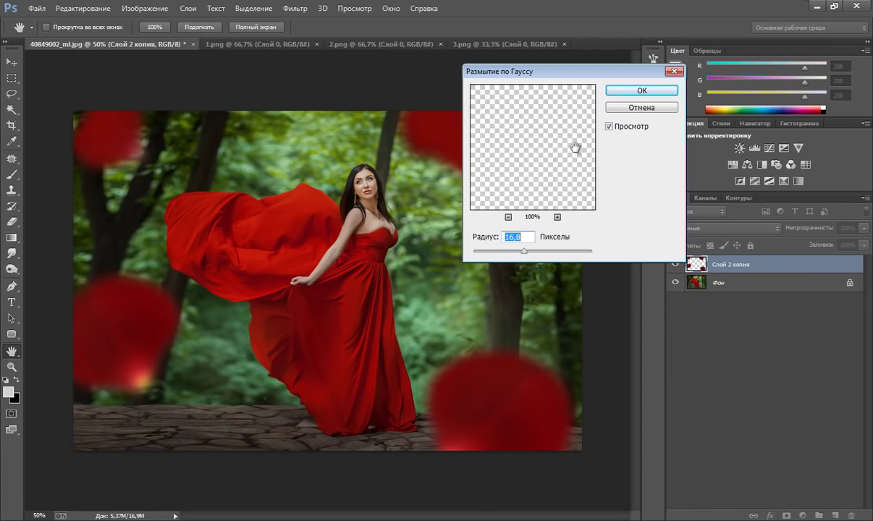
click(624, 95)
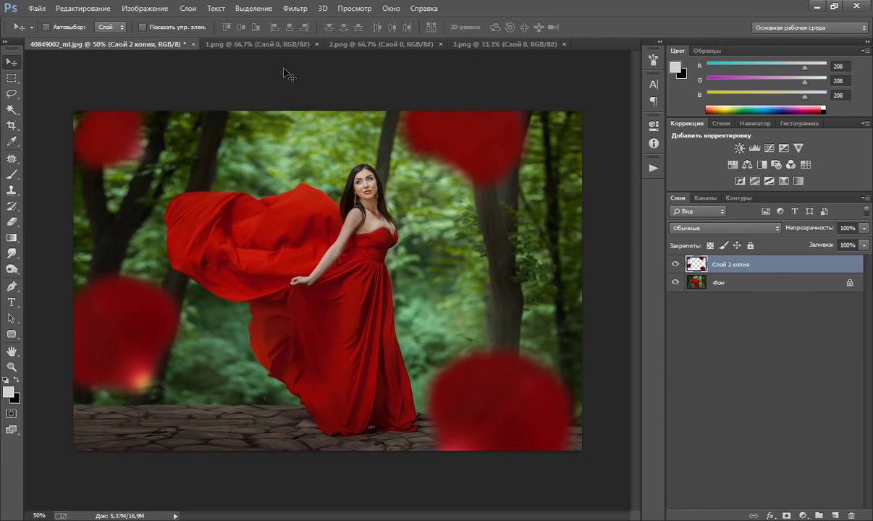
Apply a Radial Blur with Amount 5, Spin method and Good quality to the merged petals.
click(293, 10)
mouse_move(311, 188)
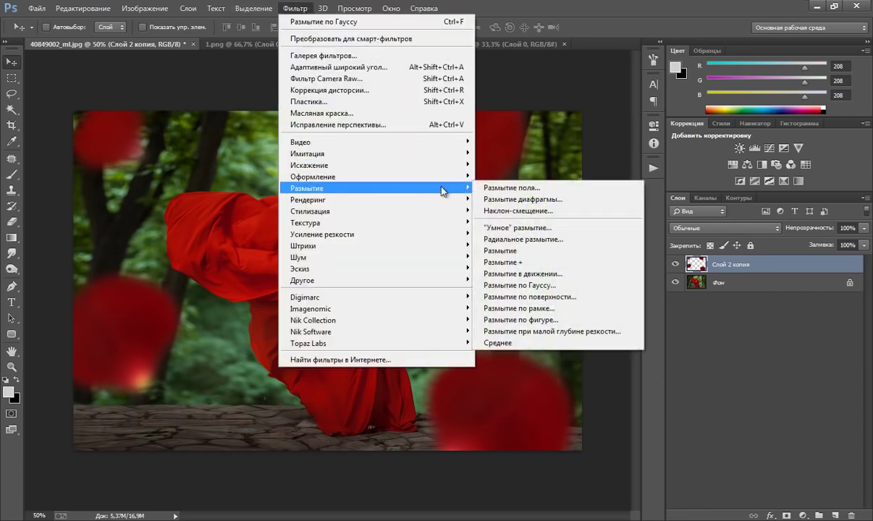
click(514, 239)
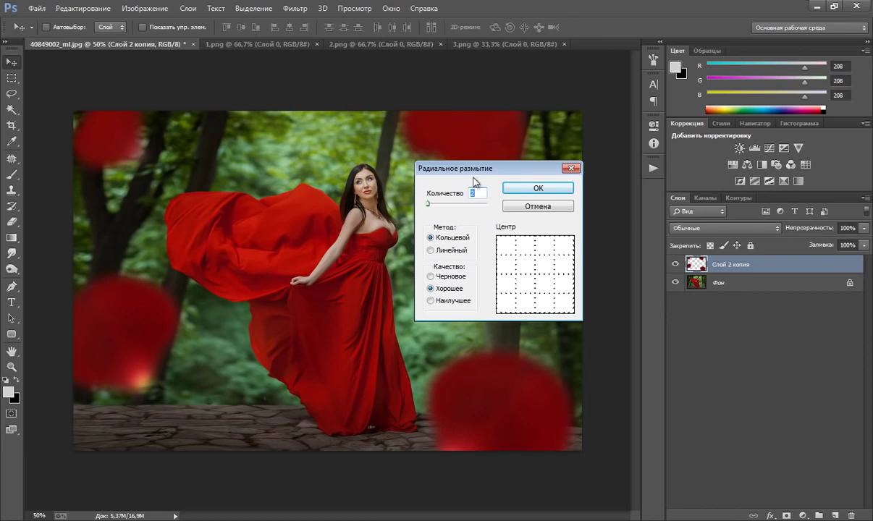
text(5)
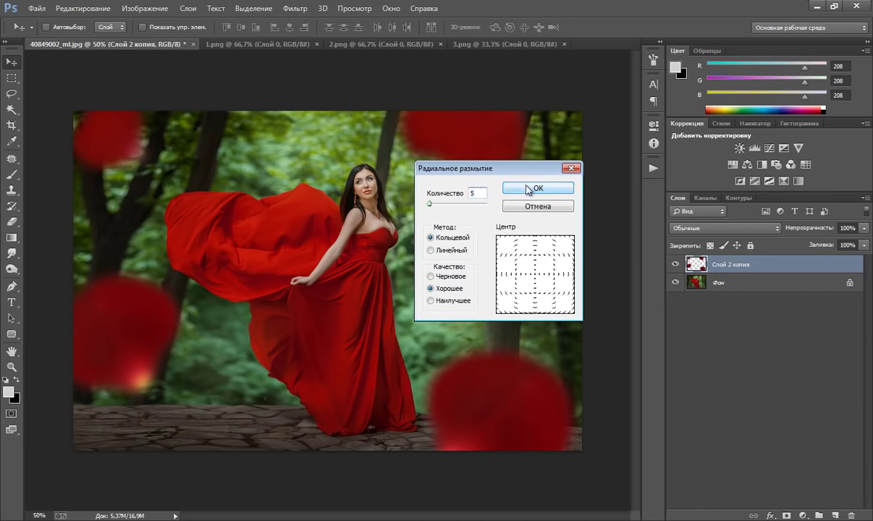
click(535, 190)
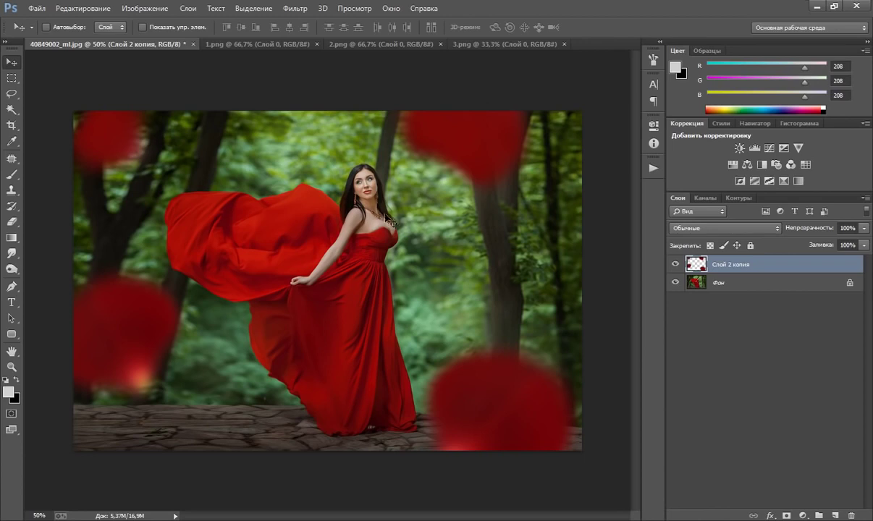
Copy the whole 3.png scattered-petals image into the red-dress photo as a new layer.
click(471, 45)
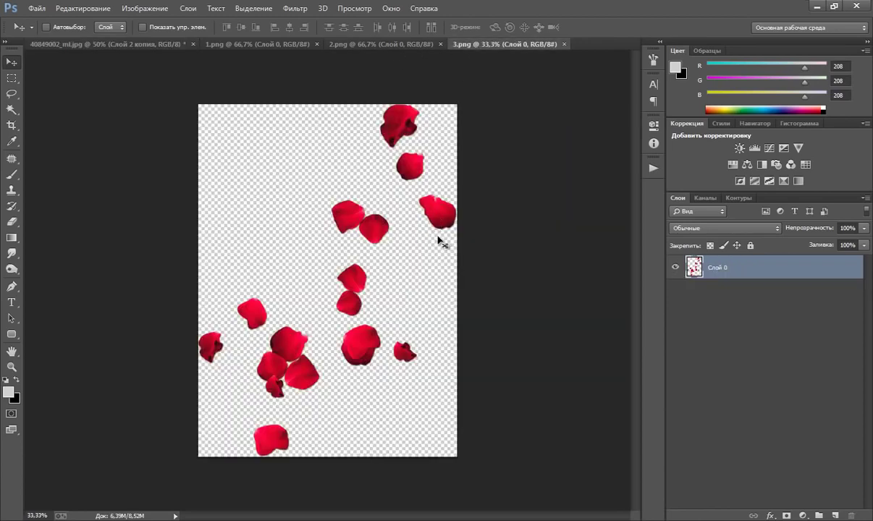
key(ctrl+a)
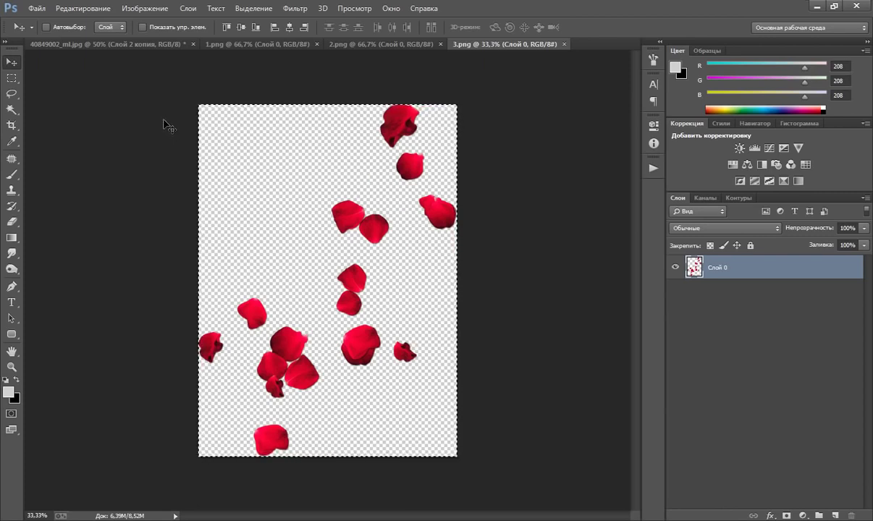
click(116, 44)
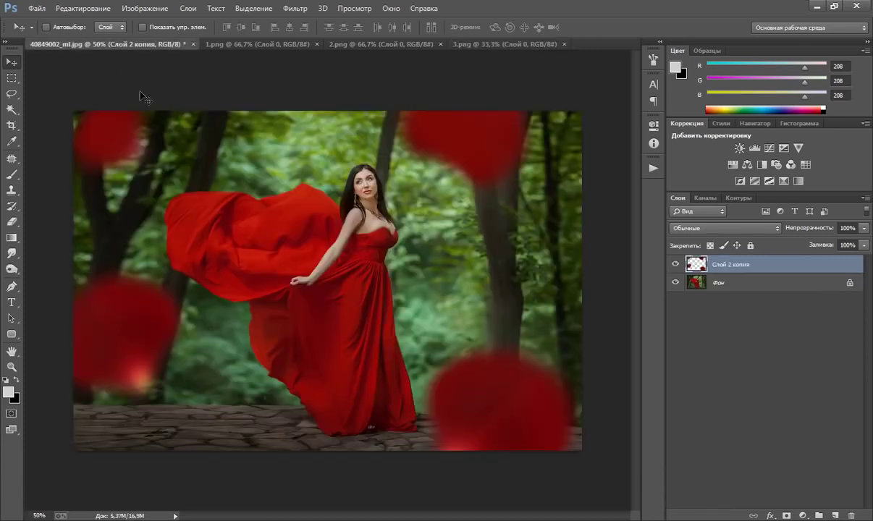
key(ctrl+v)
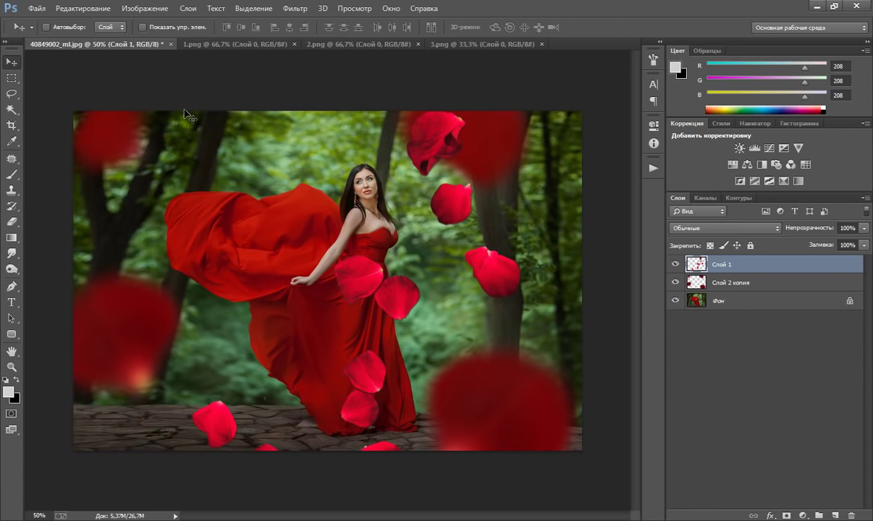
Scale the petal cluster to about 22%, tilt it about 15°, and place it beside the woman.
key(ctrl+t)
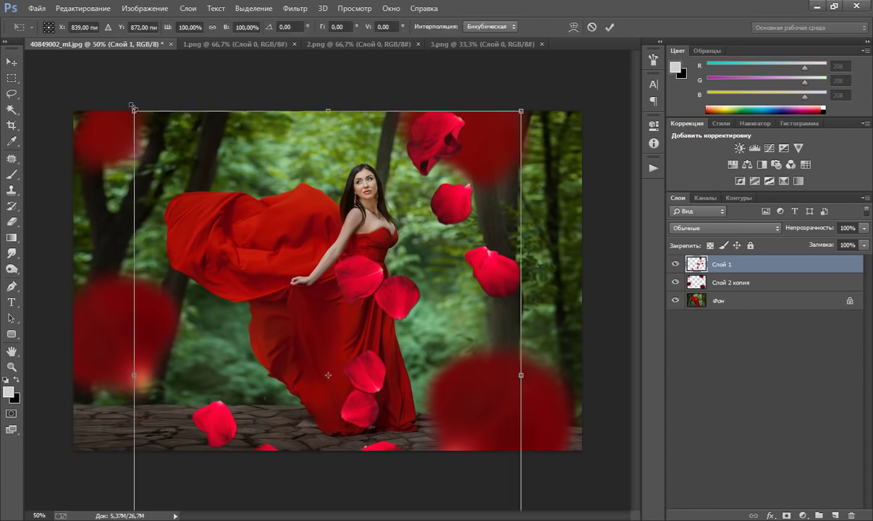
drag(133, 107, 344, 397)
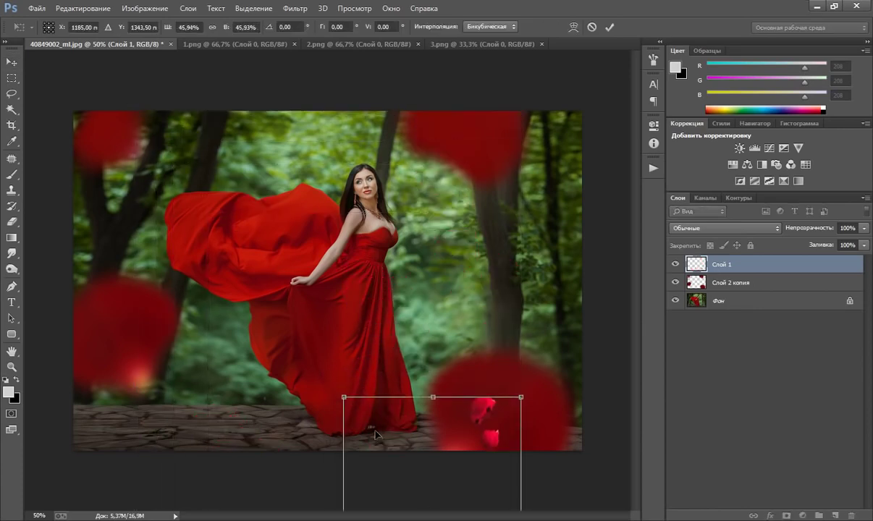
drag(376, 433, 288, 214)
drag(274, 170, 337, 322)
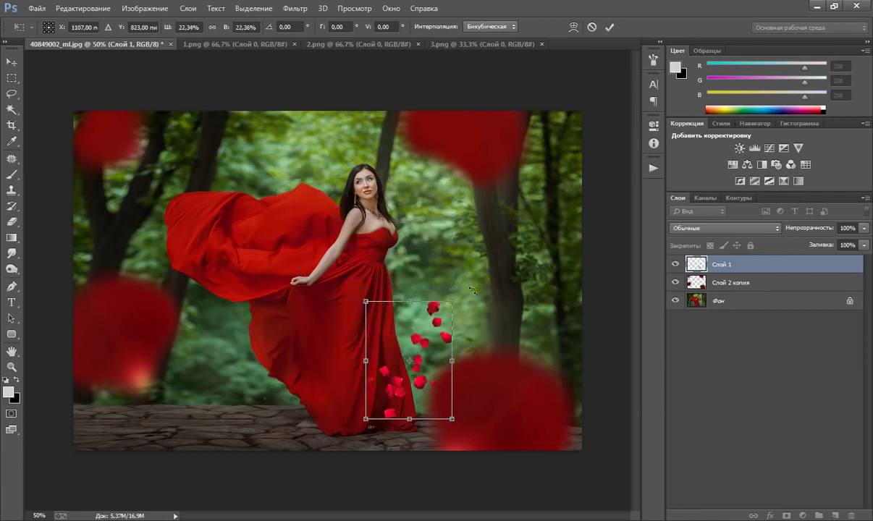
drag(464, 289, 479, 299)
drag(420, 352, 449, 265)
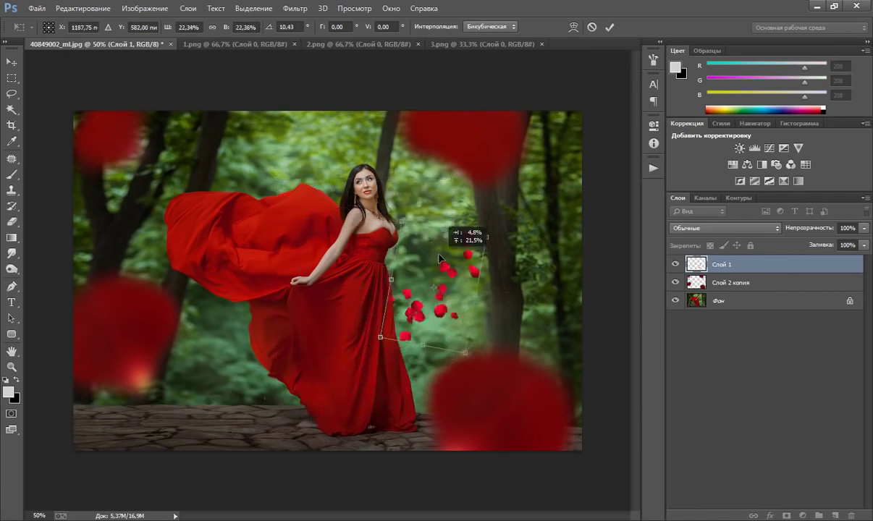
mouse_move(498, 229)
mouse_down()
mouse_move(517, 223)
mouse_move(488, 223)
mouse_up()
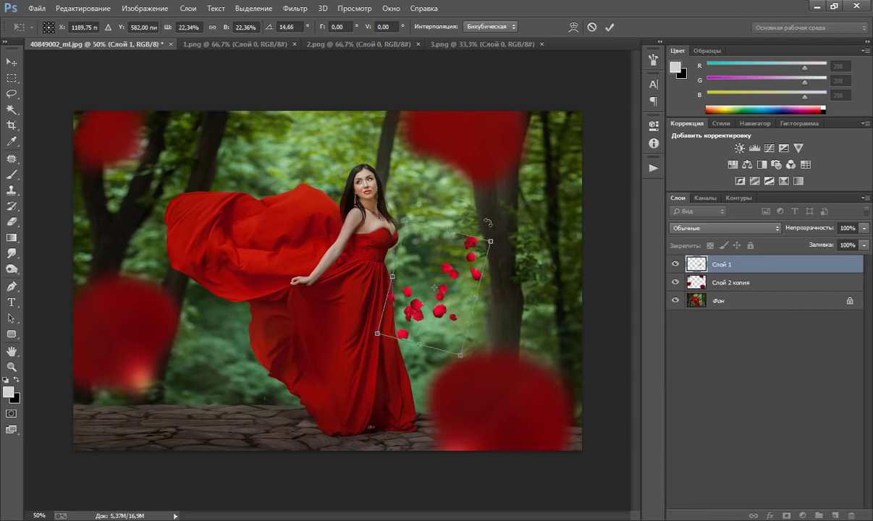
key(Return)
Duplicate the petal cluster and rotate the copy about -87° into the top-left above the dress.
key(ctrl+j)
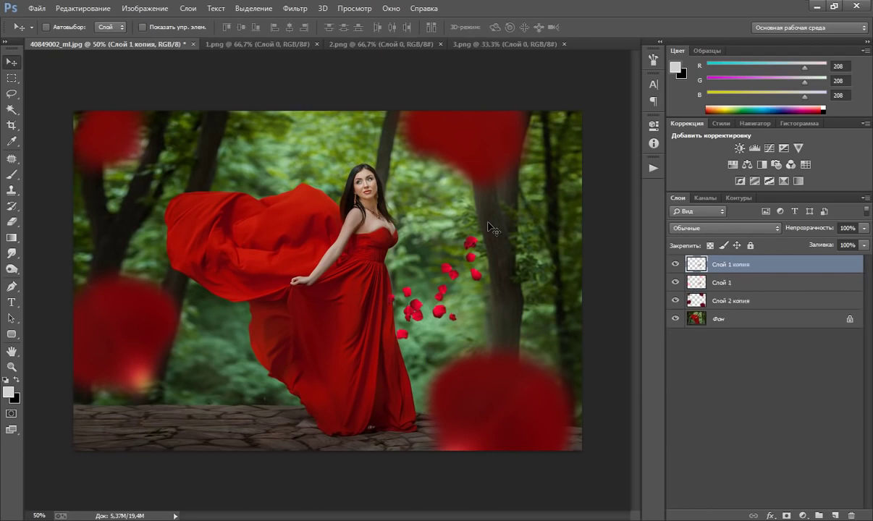
key(ctrl+t)
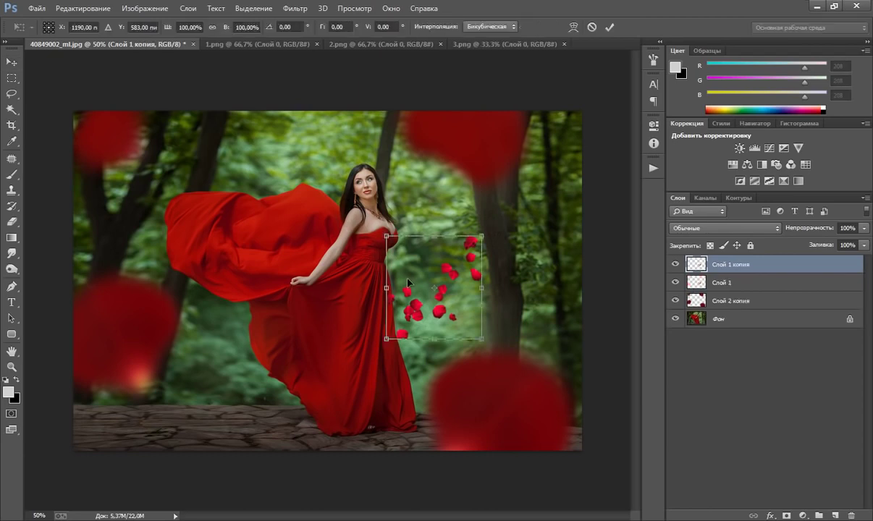
drag(410, 242, 290, 255)
mouse_move(368, 356)
mouse_down()
mouse_move(397, 310)
mouse_move(385, 267)
mouse_up()
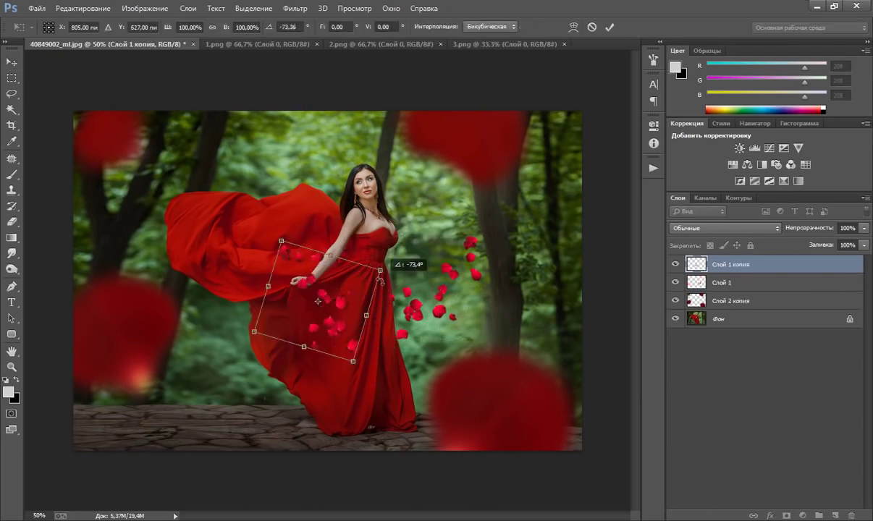
drag(351, 292, 281, 137)
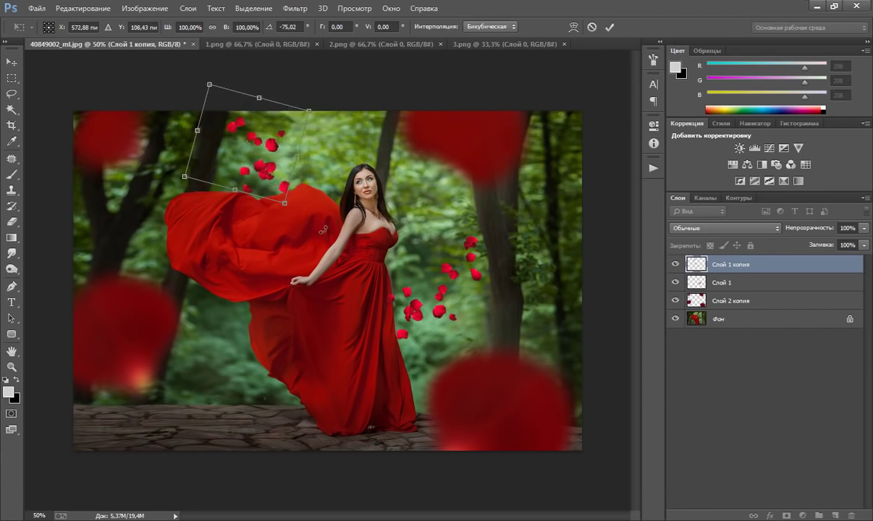
drag(305, 217, 343, 194)
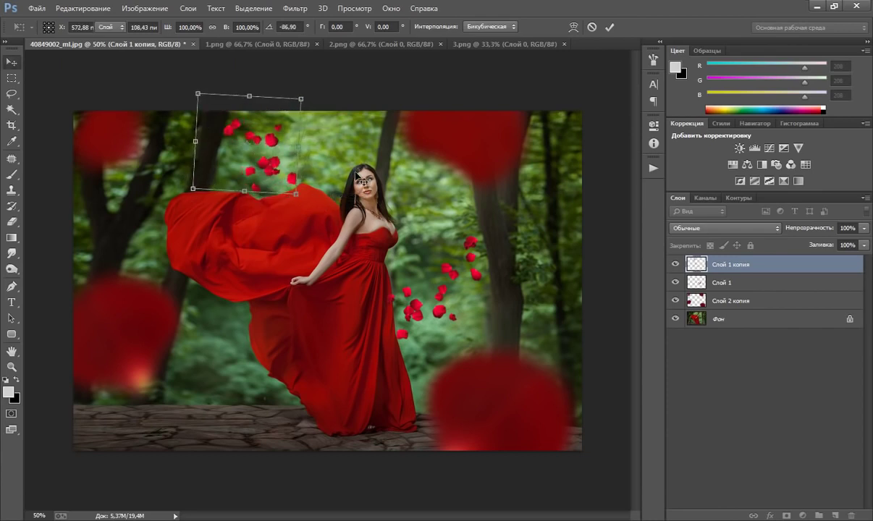
key(Return)
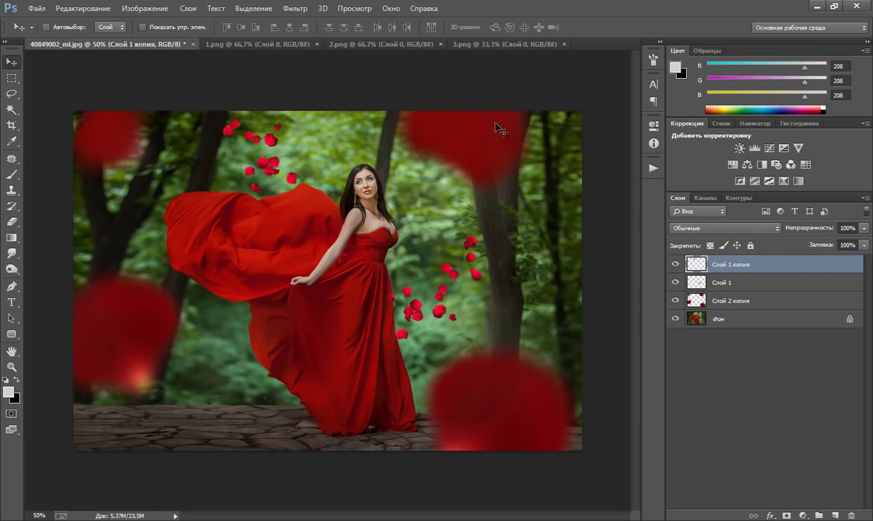
Add a third cluster rotated about 160° over her arm and bodice; shift Слой 1 копия right.
key(ctrl+j)
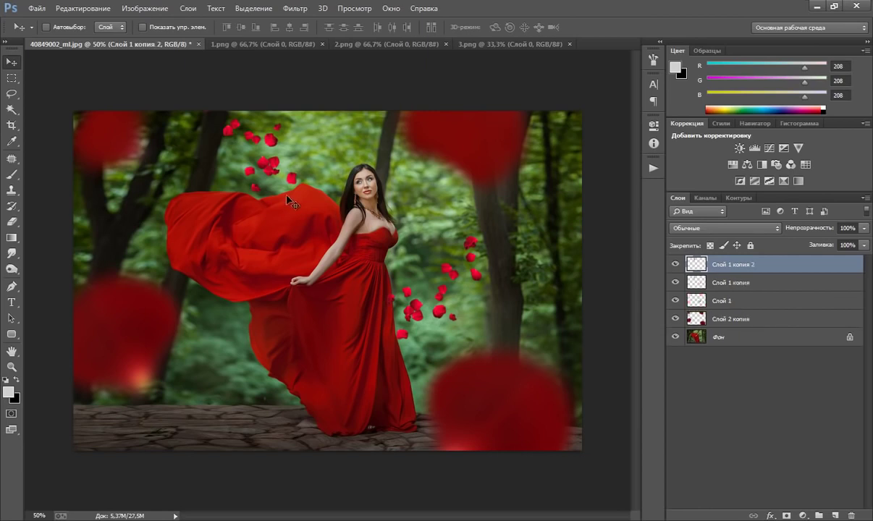
drag(210, 248, 313, 181)
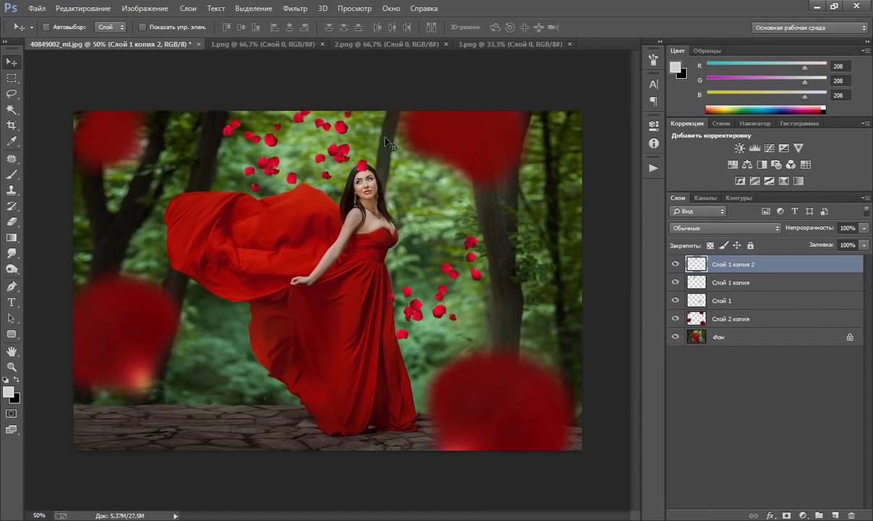
key(ctrl+t)
mouse_move(366, 154)
mouse_down()
mouse_move(350, 127)
mouse_move(395, 246)
mouse_up()
drag(429, 212, 319, 340)
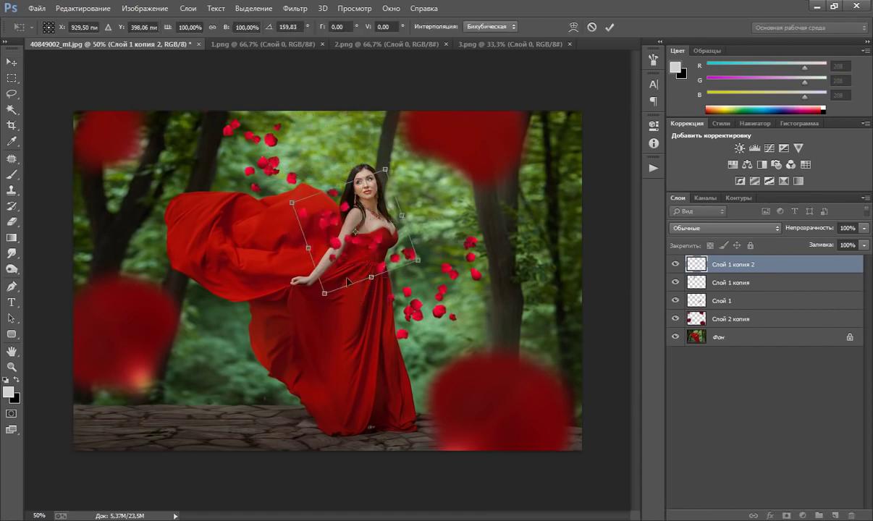
mouse_move(344, 259)
mouse_down()
mouse_move(335, 278)
mouse_move(317, 286)
mouse_up()
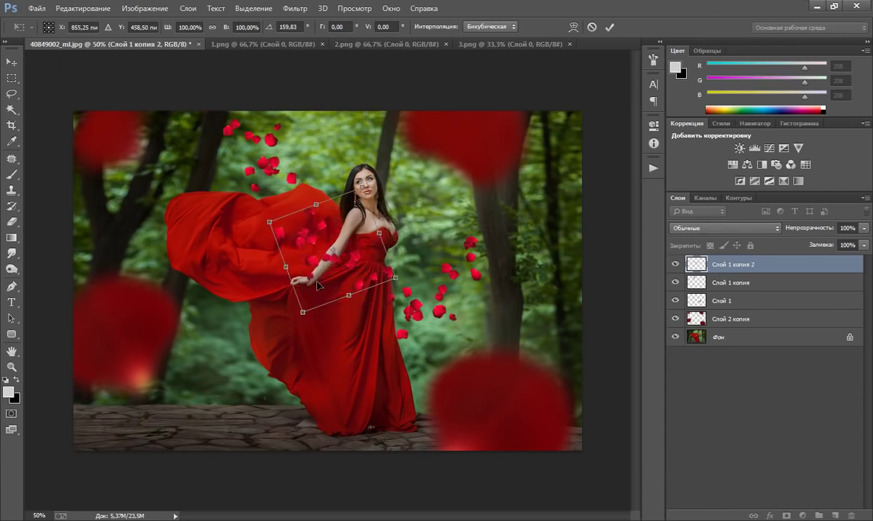
key(Return)
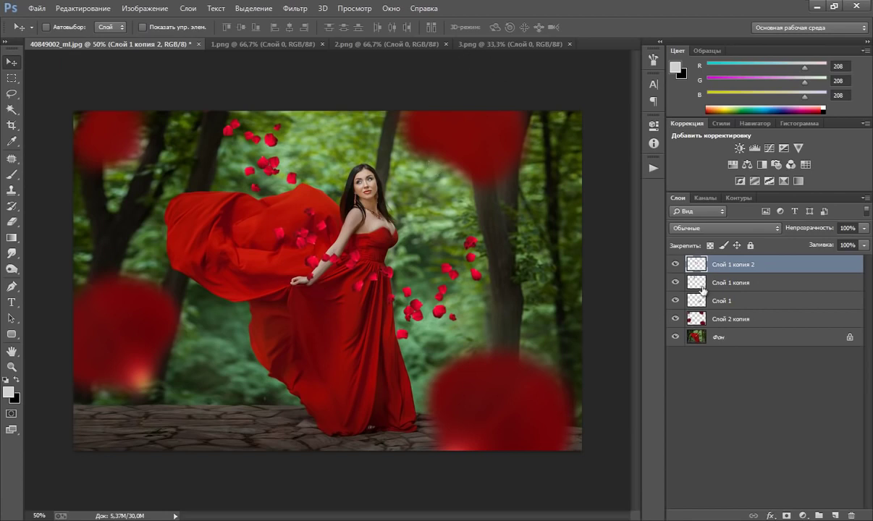
key(alt+bracketleft)
drag(257, 148, 300, 141)
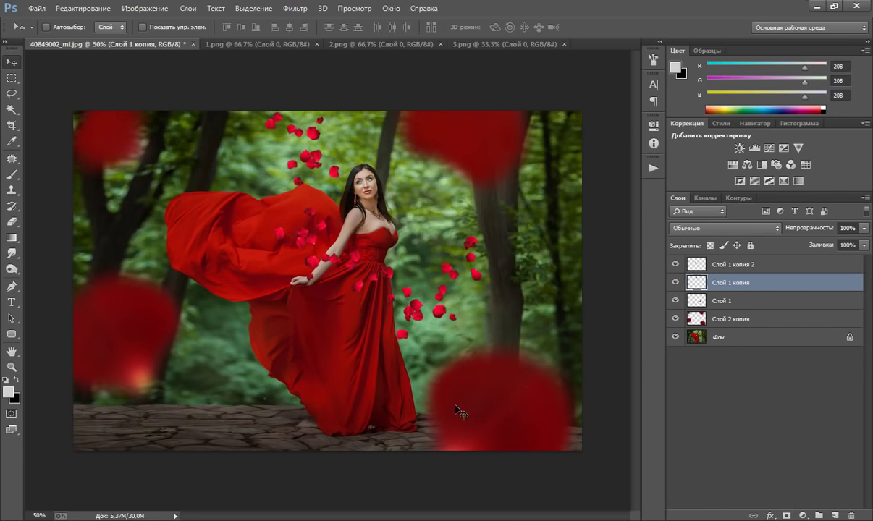
Select Слой 1 копия 2 through Слой 1 and merge them into one layer with Ctrl+E.
click(701, 265)
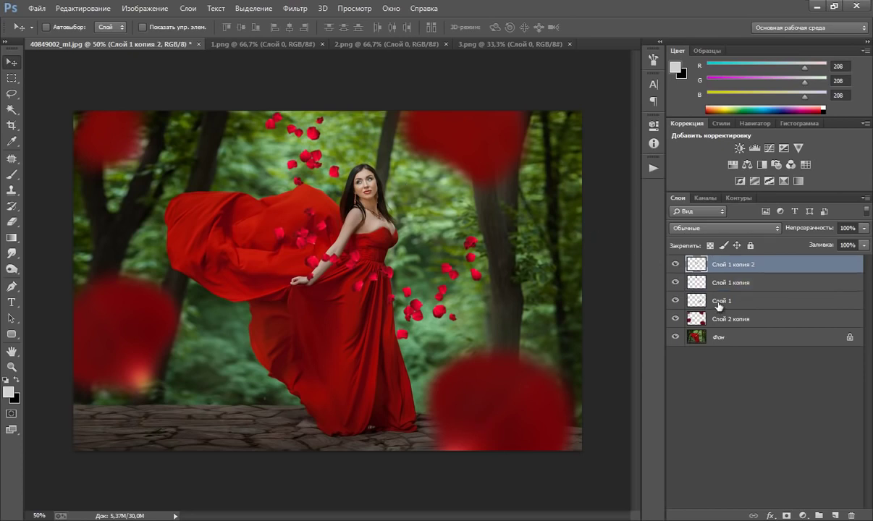
shift+click(717, 303)
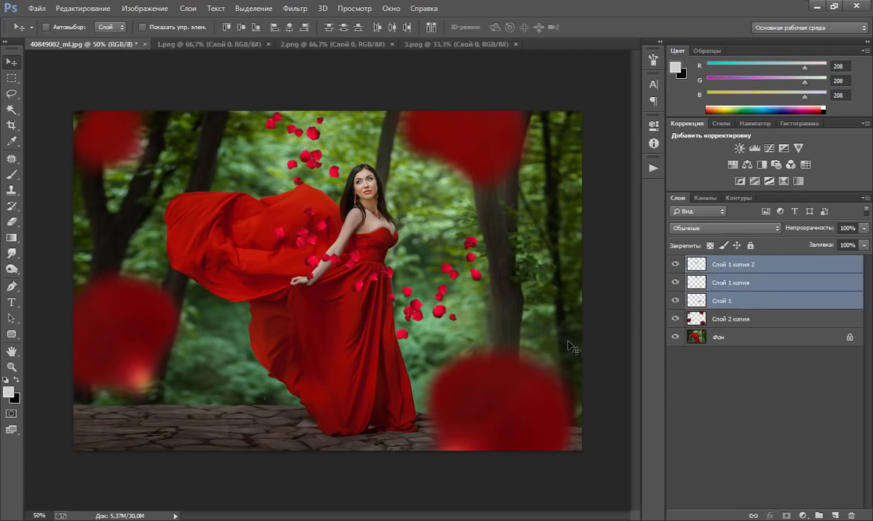
key(ctrl+e)
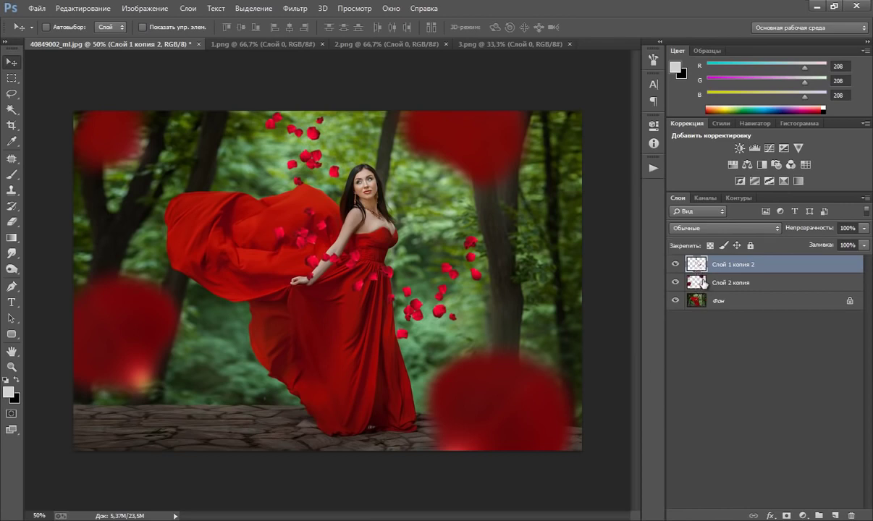
Reorder Слой 2 копия and Слой 1 копия 2 in the Layers panel.
shift+click(695, 281)
drag(695, 280, 697, 289)
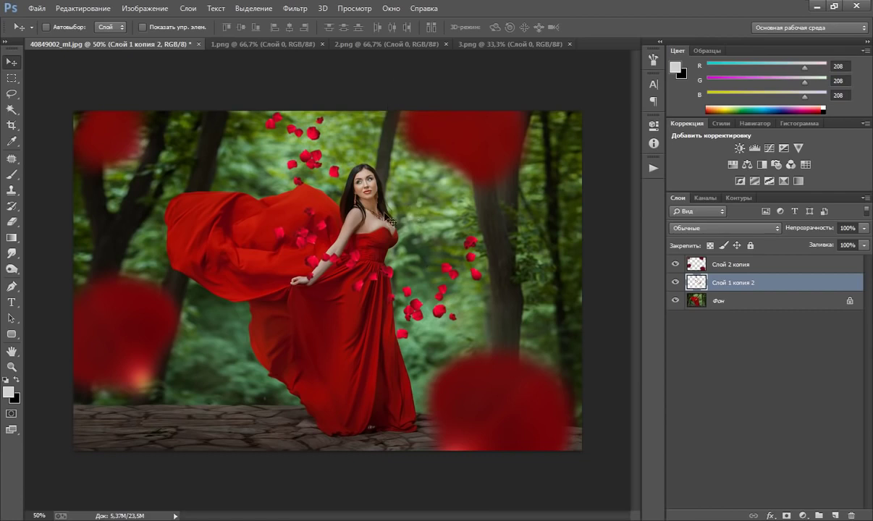
drag(695, 282, 692, 265)
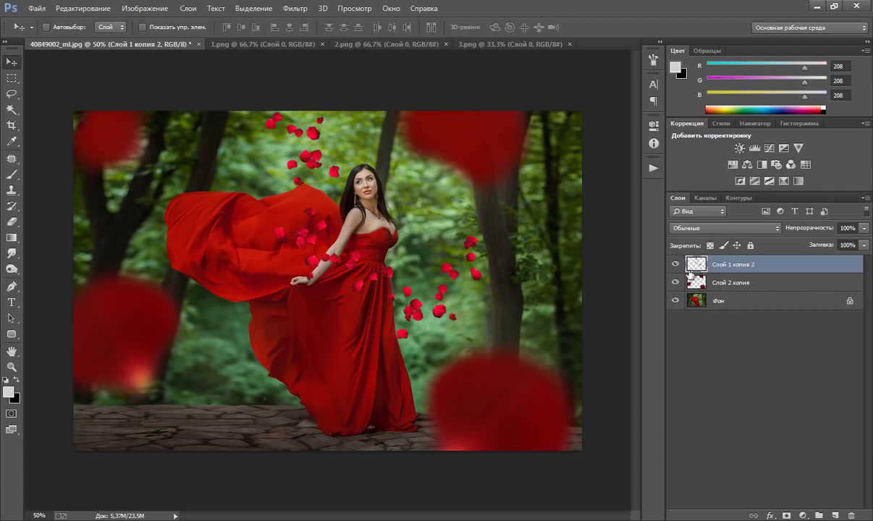
Reposition the scattered petals around the woman, with their layer beneath the foreground petals.
drag(298, 203, 385, 148)
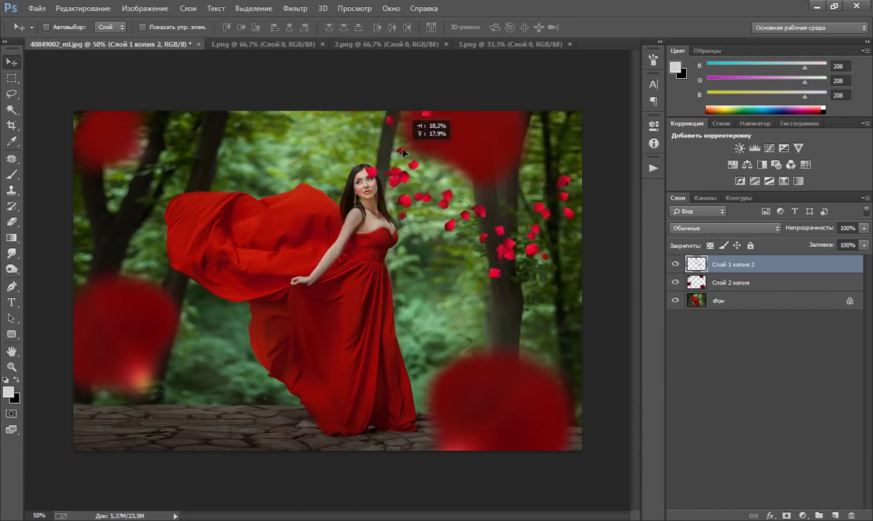
drag(385, 150, 407, 151)
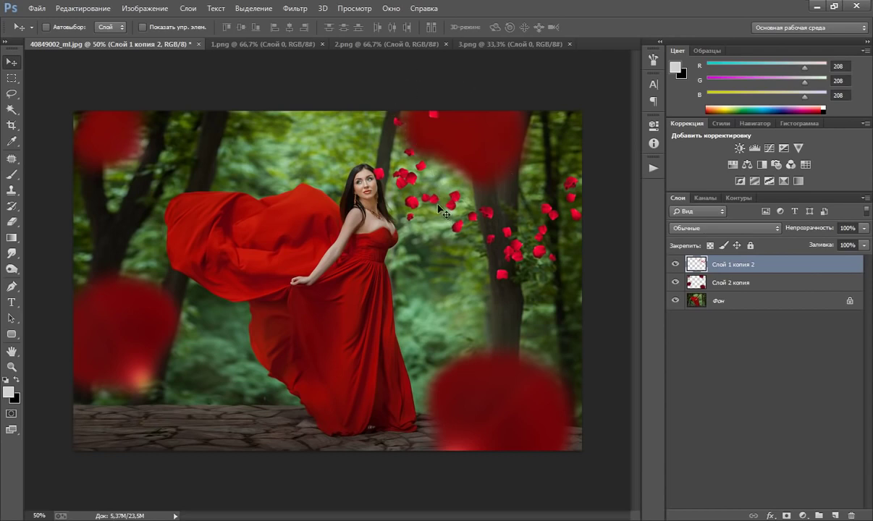
mouse_move(440, 208)
mouse_down()
mouse_move(384, 187)
mouse_move(351, 217)
mouse_move(354, 230)
mouse_up()
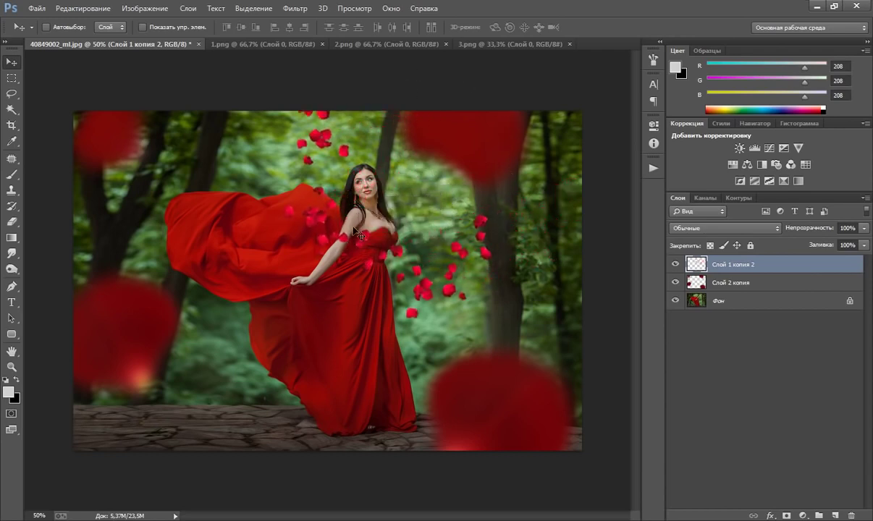
drag(696, 263, 696, 289)
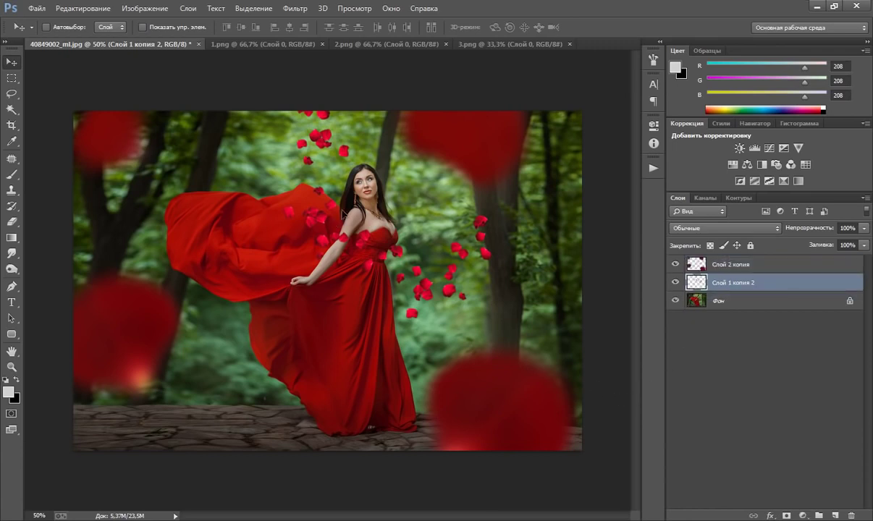
mouse_move(342, 215)
mouse_down()
mouse_move(442, 152)
mouse_move(414, 142)
mouse_move(471, 154)
mouse_move(503, 217)
mouse_move(458, 196)
mouse_move(516, 197)
mouse_move(415, 257)
mouse_move(413, 220)
mouse_move(399, 273)
mouse_move(375, 277)
mouse_up()
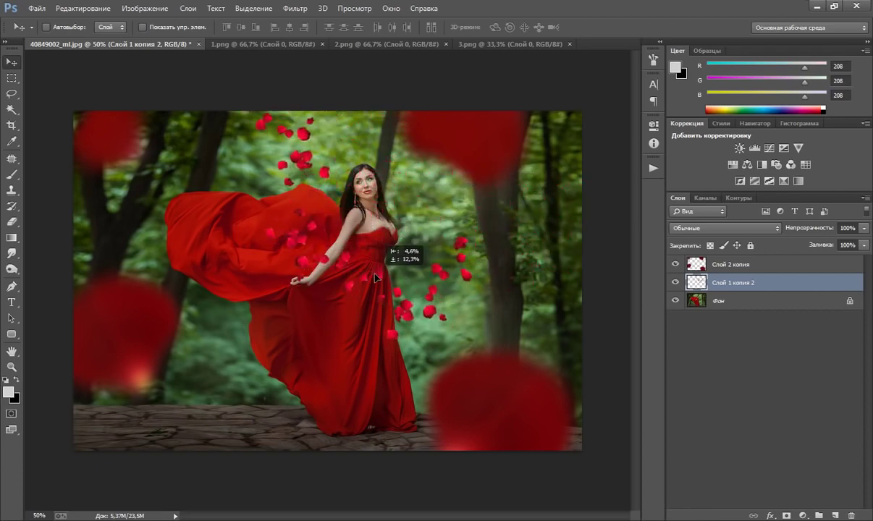
Rotate the scattered-petal cloud to about 9° and set it slightly lower.
drag(506, 127, 509, 135)
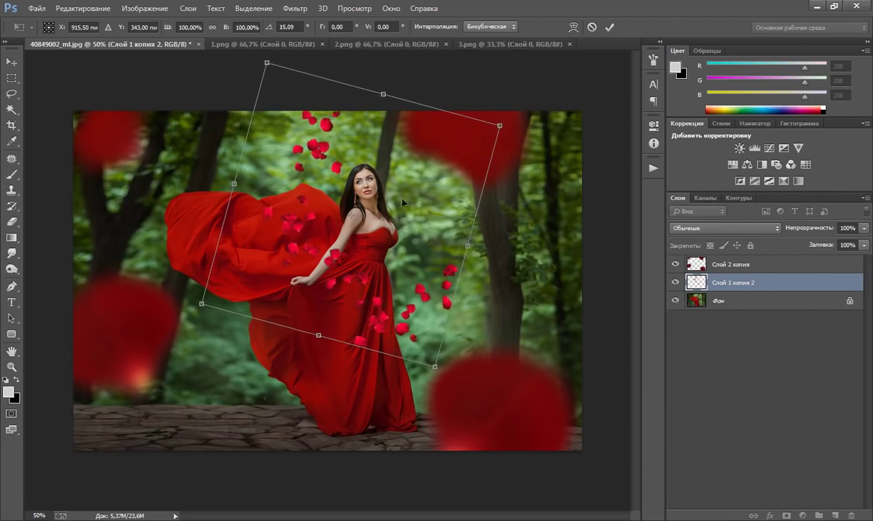
drag(396, 200, 403, 203)
drag(507, 131, 500, 97)
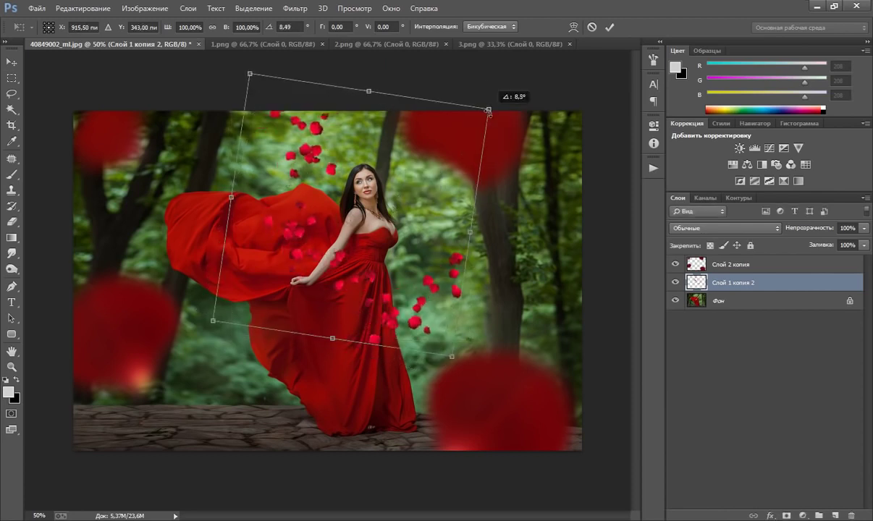
drag(382, 170, 382, 177)
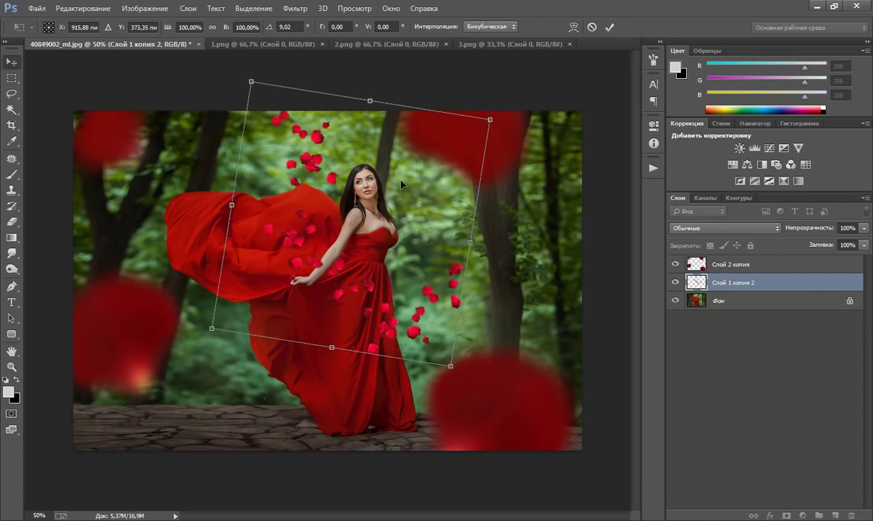
key(Return)
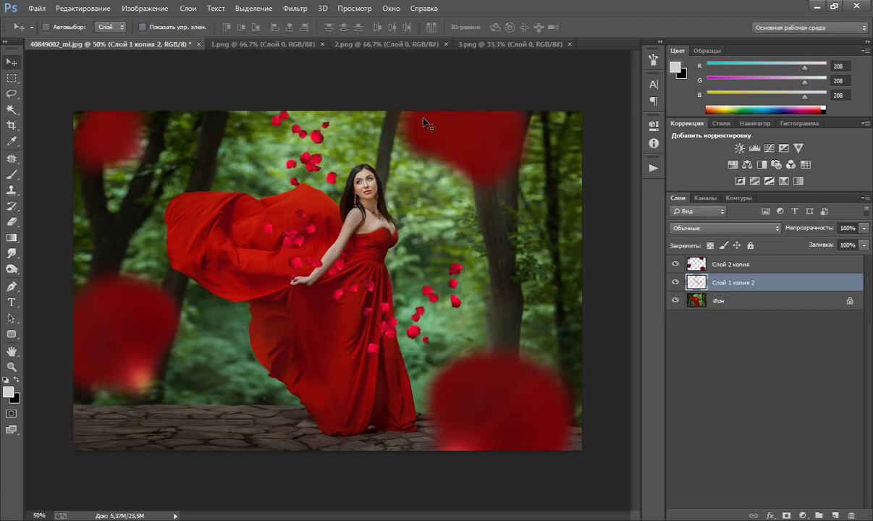
Apply a Gaussian Blur of radius 1,0 pixel to the scattered-petal layer.
click(295, 8)
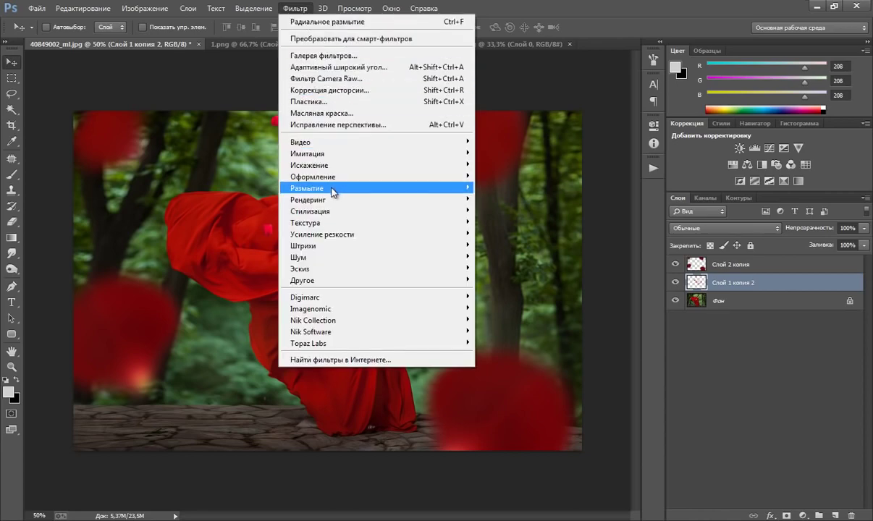
mouse_move(307, 189)
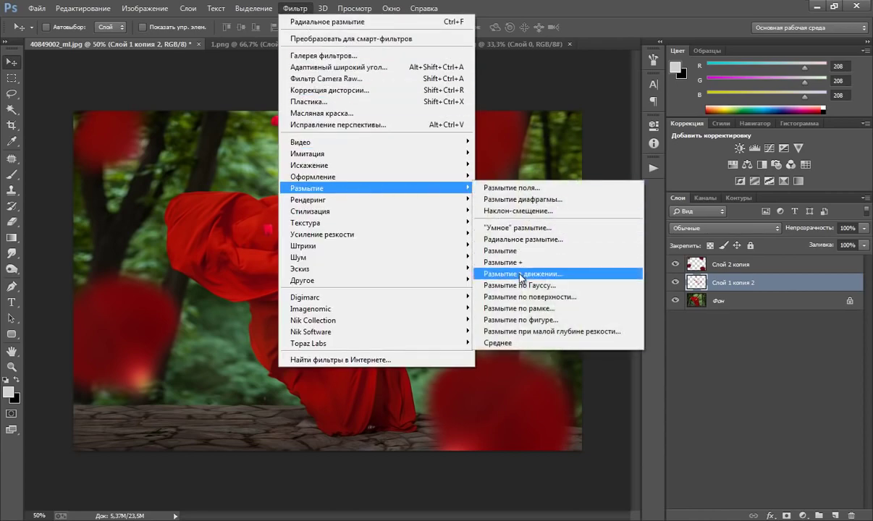
click(510, 285)
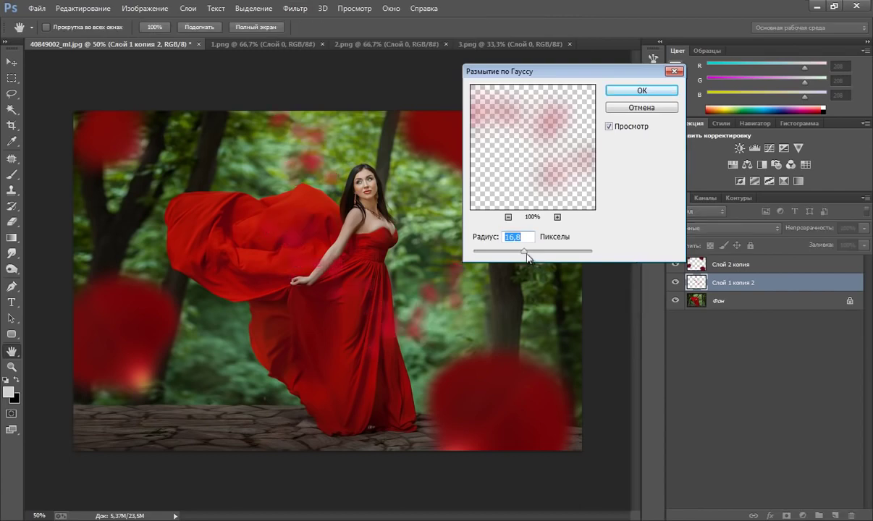
drag(498, 251, 481, 256)
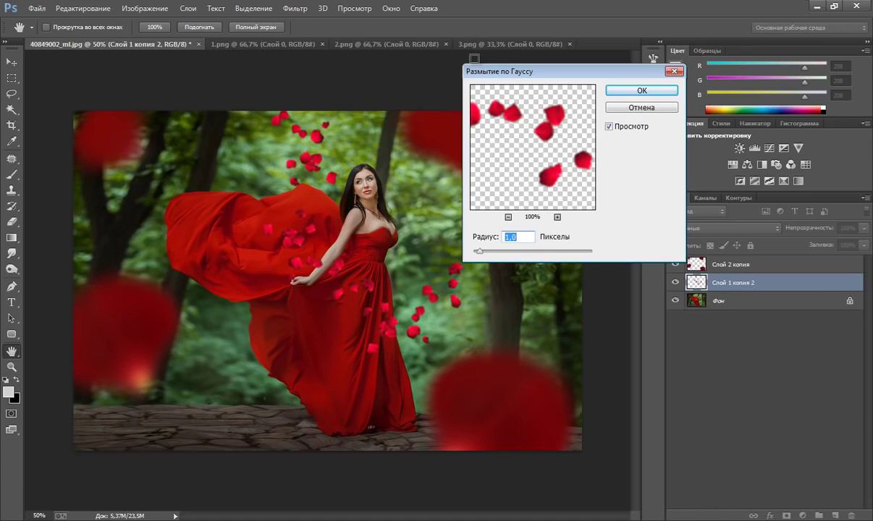
click(621, 93)
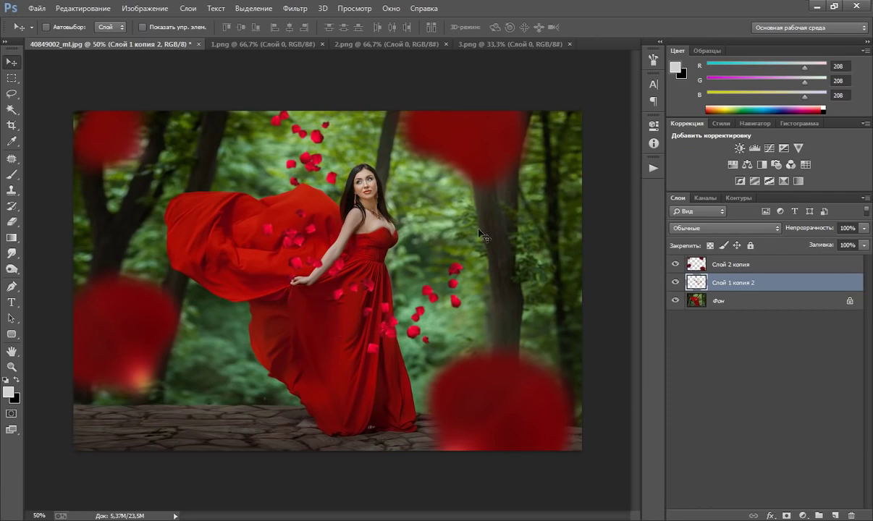
Add a Hue/Saturation adjustment layer clipped to the scattered-petal layer.
click(803, 516)
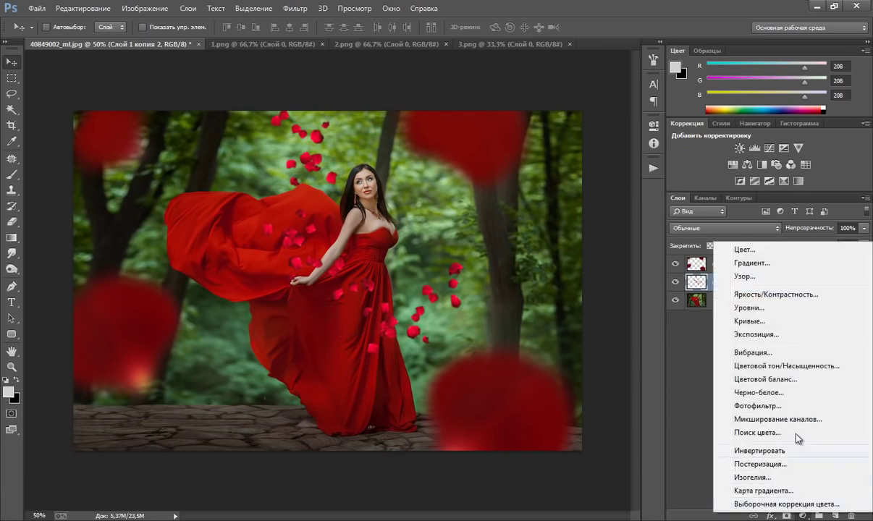
click(797, 367)
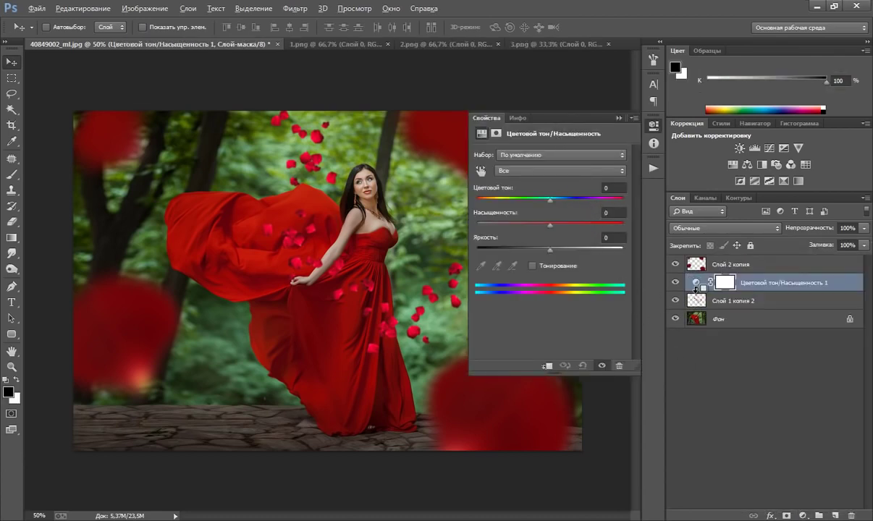
key(ctrl+alt+g)
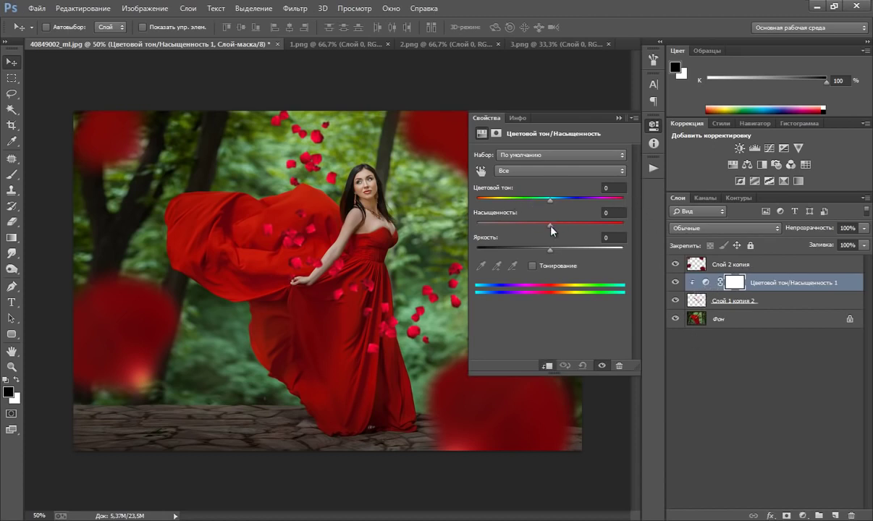
Set the Hue/Saturation adjustment to Hue +4 and Saturation 0.
drag(550, 228, 565, 230)
drag(550, 203, 480, 203)
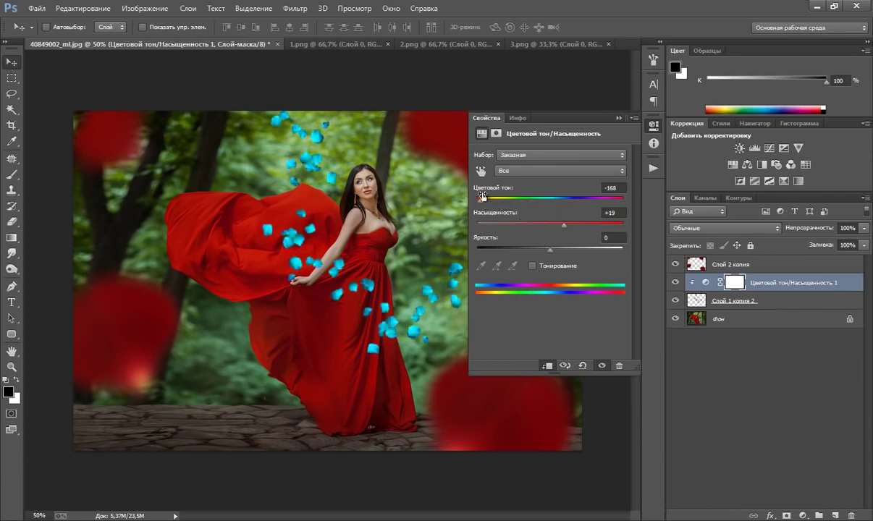
drag(482, 203, 553, 206)
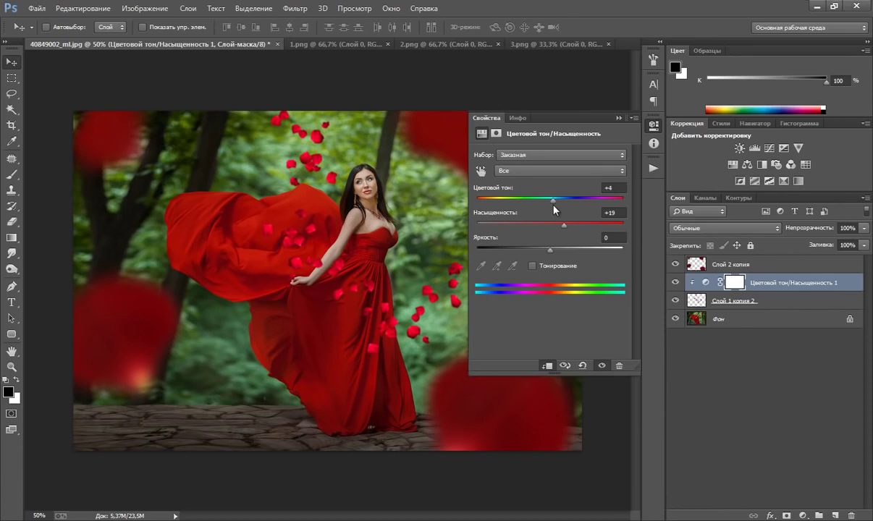
drag(564, 226, 552, 224)
click(619, 118)
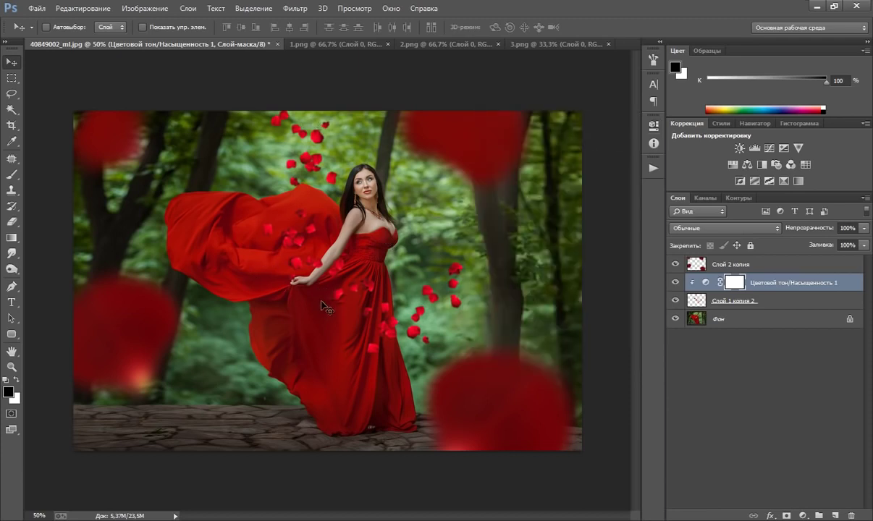